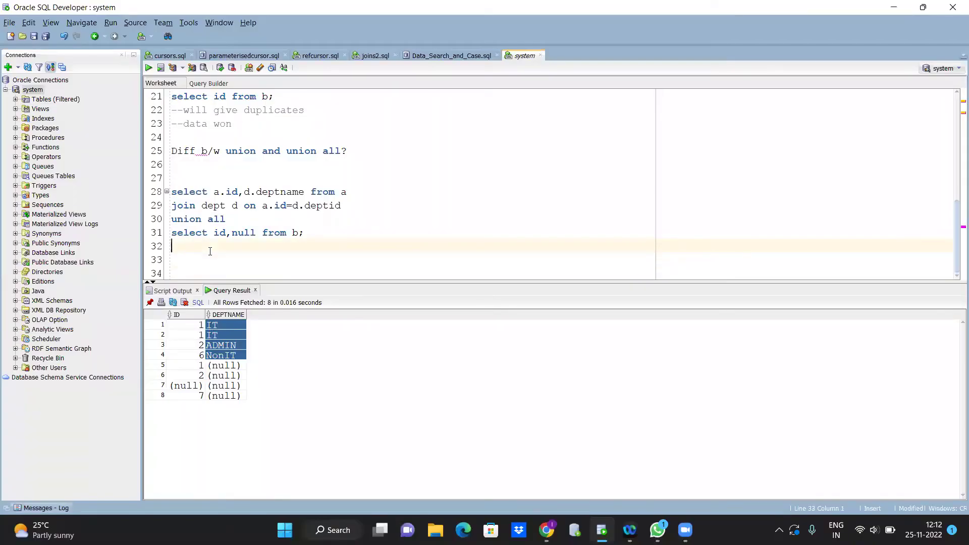
pyautogui.write('select')
pyautogui.write(' * from ')
pyautogui.write('a;')
# - Run select * from a; and pin its five-ID result
pyautogui.click(173, 247)
pyautogui.press('Return')
pyautogui.hotkey('shift', 'Down')
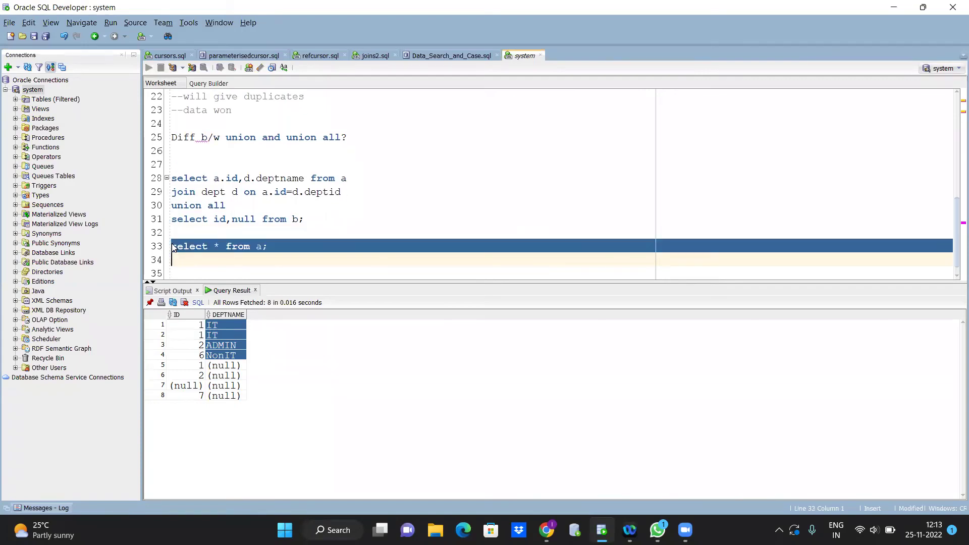
pyautogui.hotkey('ctrl', 'Return')
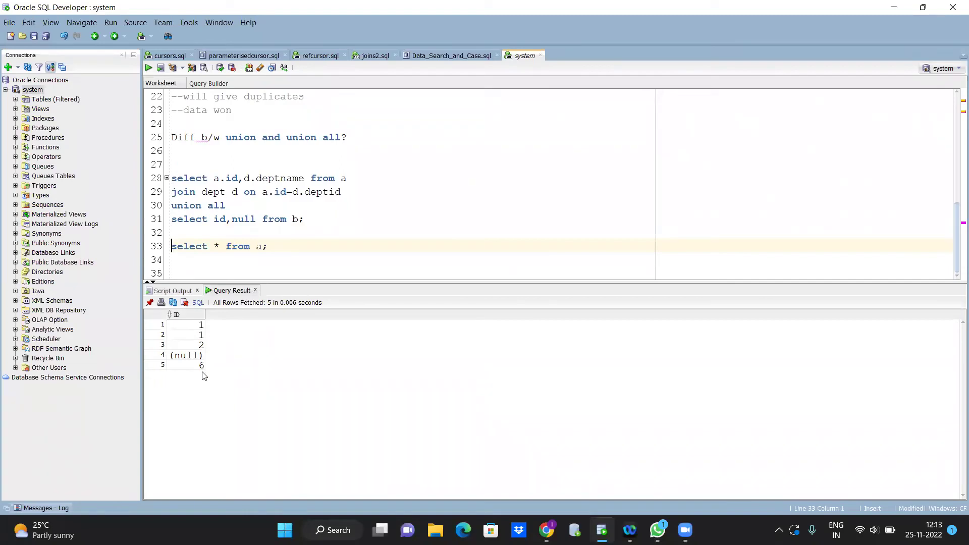
pyautogui.click(150, 303)
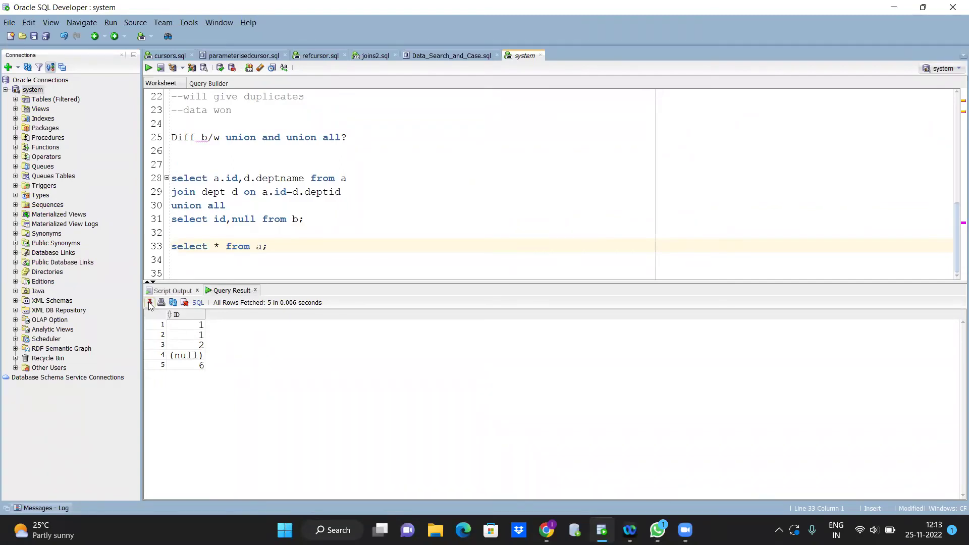
# - Duplicate the query as select * from b;, run it for four IDs, then show table a's results again
pyautogui.click(271, 248)
pyautogui.hotkey('shift', 'Up')
pyautogui.hotkey('shift', 'Down')
pyautogui.hotkey('ctrl', 'c')
pyautogui.press('Down')
pyautogui.hotkey('ctrl', 'v')
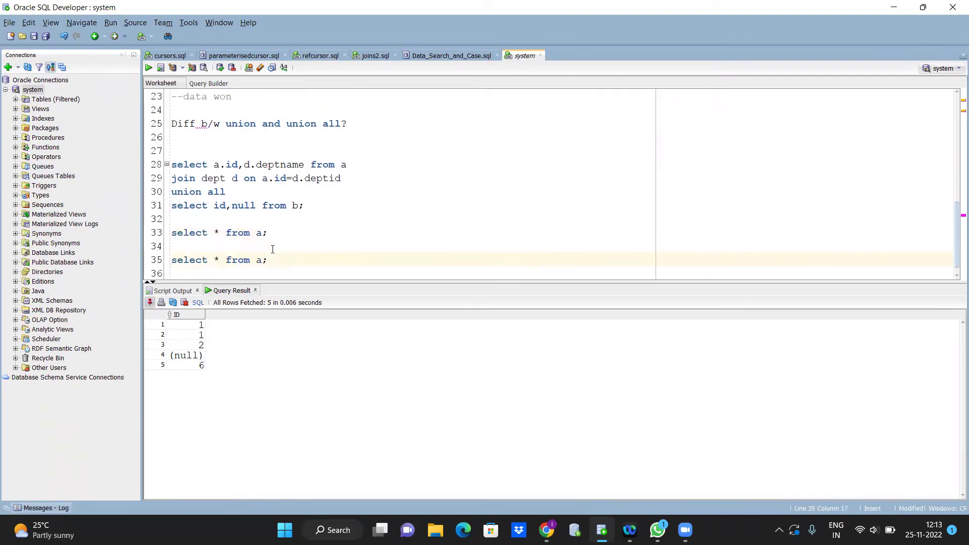
pyautogui.hotkey('shift', 'Left')
pyautogui.write('b')
pyautogui.hotkey('ctrl', 'Return')
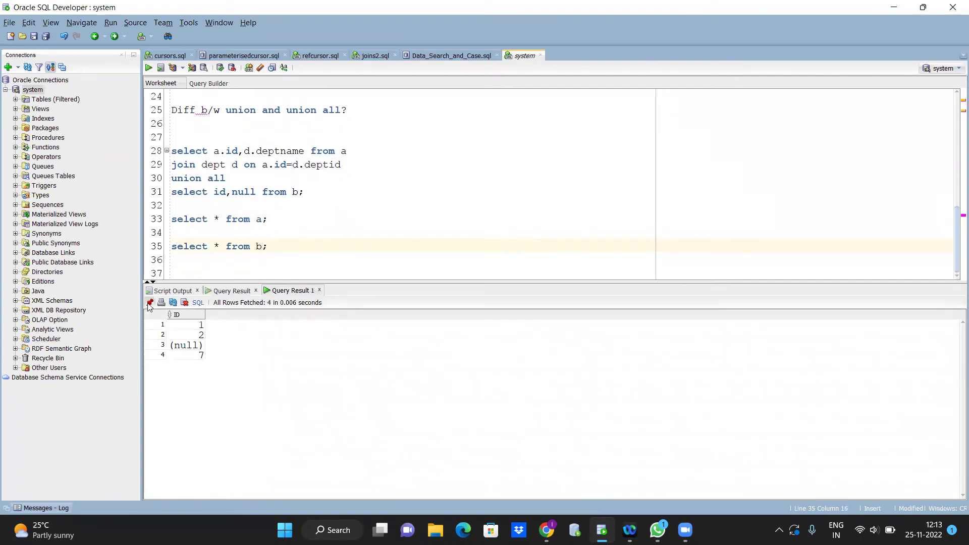
pyautogui.click(238, 292)
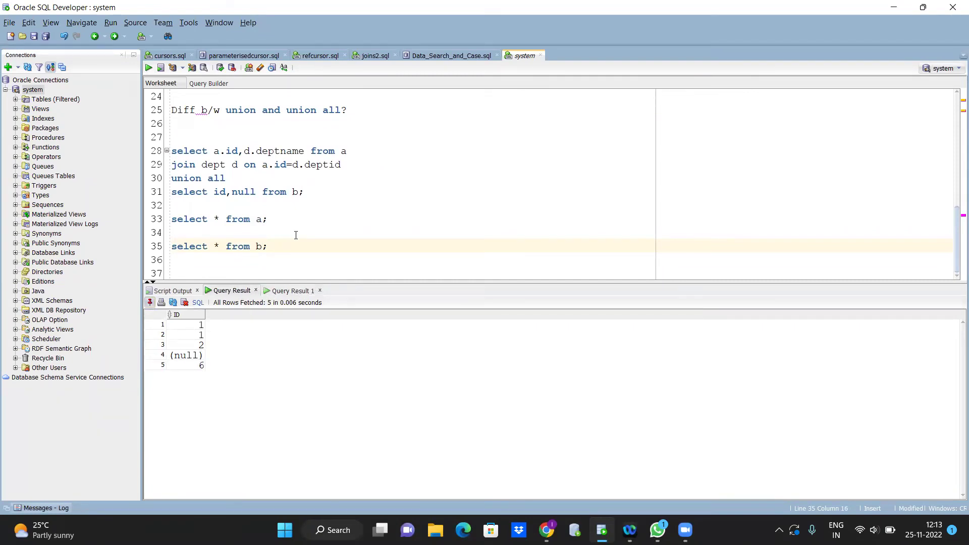
# - Join the a and b queries with INTERSECT, run it for IDs 1, 2 and null, and comment that it returns common values
pyautogui.click(270, 219)
pyautogui.press('BackSpace')
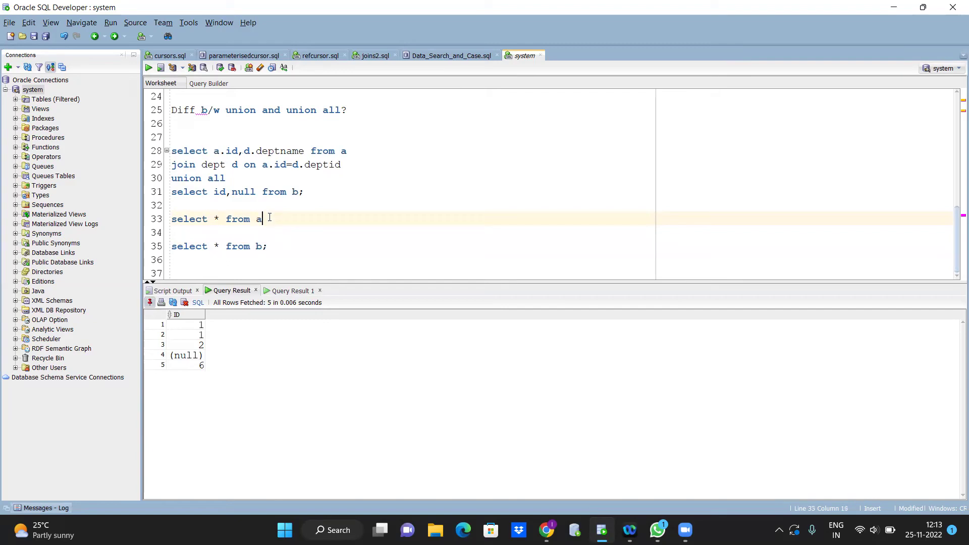
pyautogui.press('Down')
pyautogui.write('in')
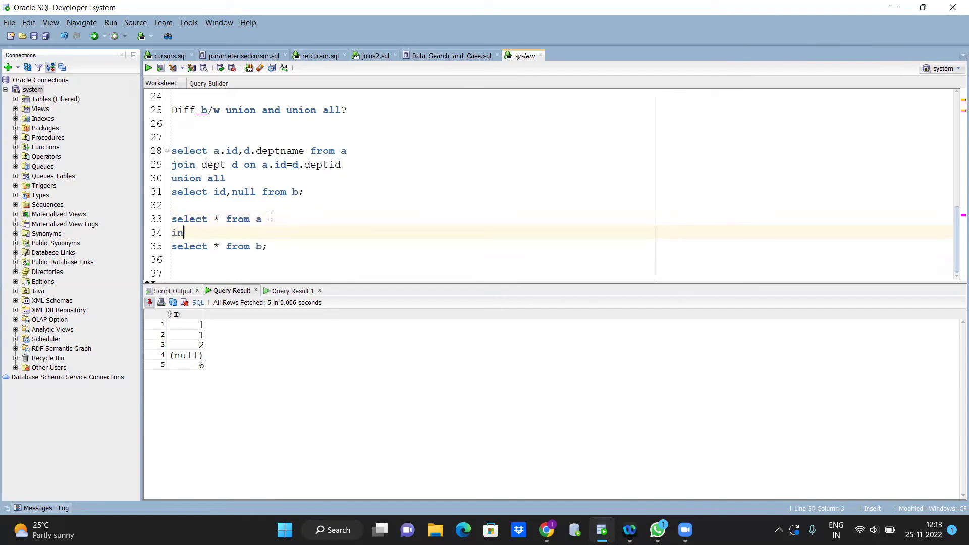
pyautogui.write('tersect')
pyautogui.hotkey('ctrl', 'Return')
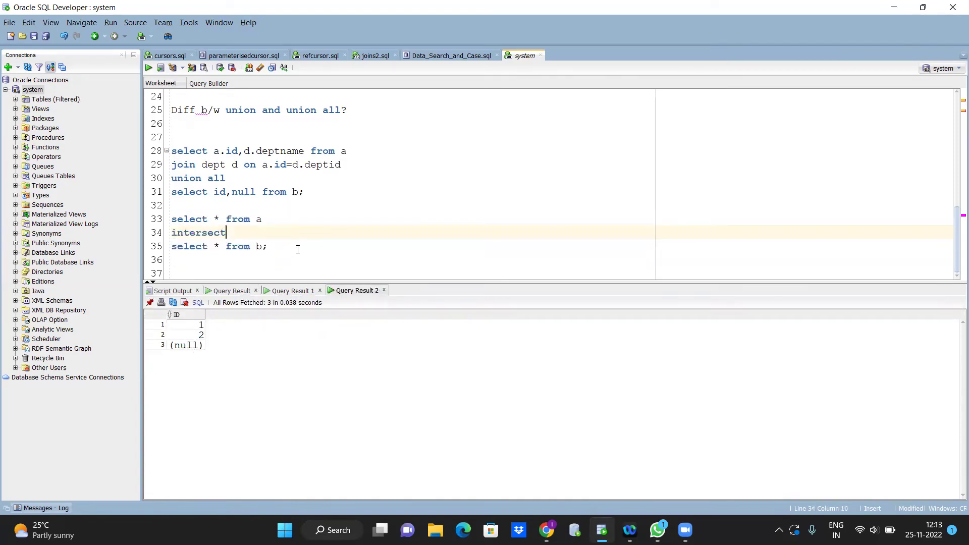
pyautogui.write(' -- it ')
pyautogui.write('will return')
pyautogui.write('ommon values ')
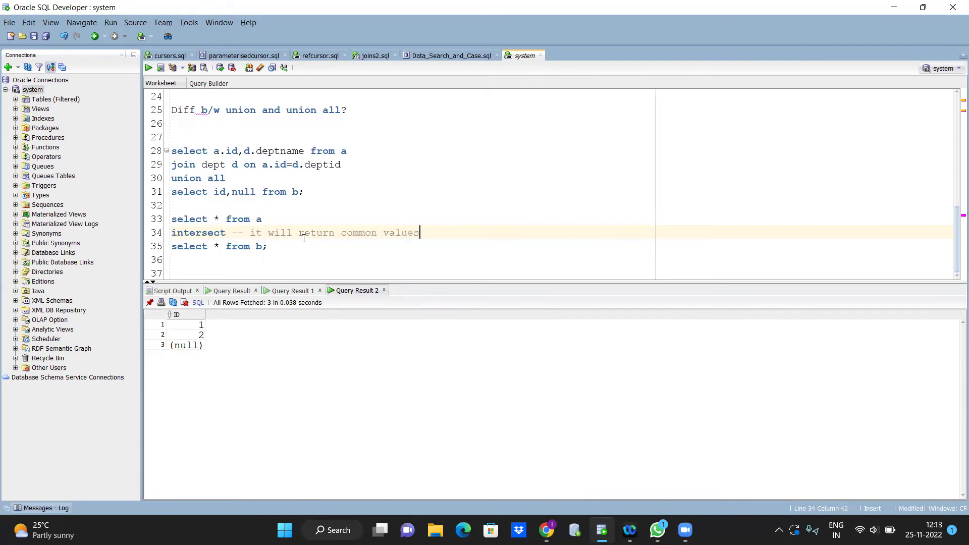
pyautogui.write('from bo')
pyautogui.write('th the ta')
pyautogui.write('bles called int')
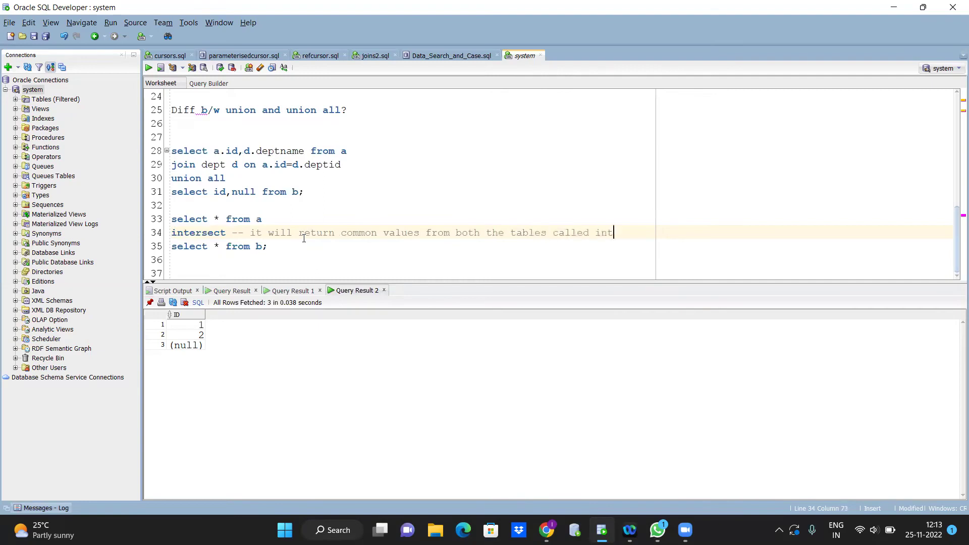
pyautogui.write('ersection')
# - Below the intersect query, ask where intersection is used in real time and answer 'products and sales list'
pyautogui.click(294, 245)
pyautogui.press('Return')
pyautogui.press('Return')
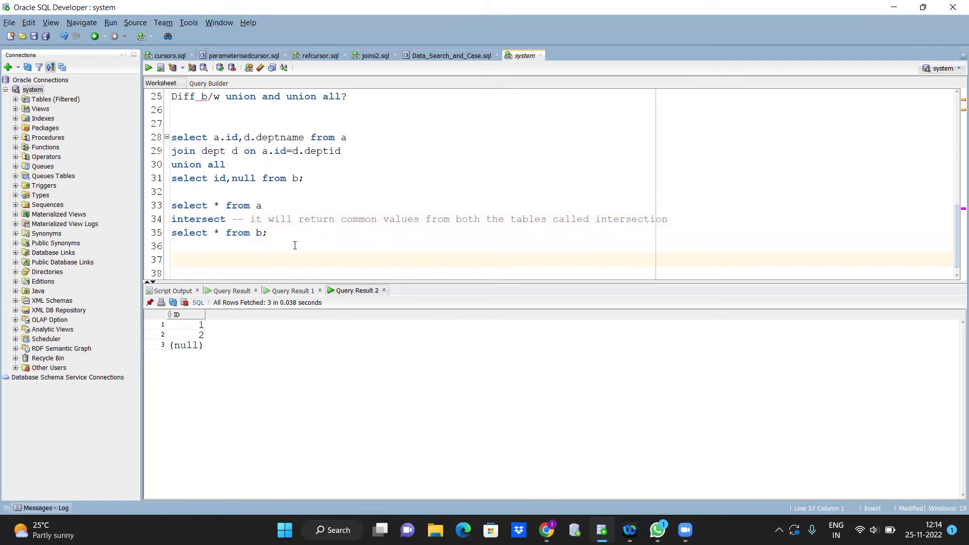
pyautogui.write('--')
pyautogui.write('where we use')
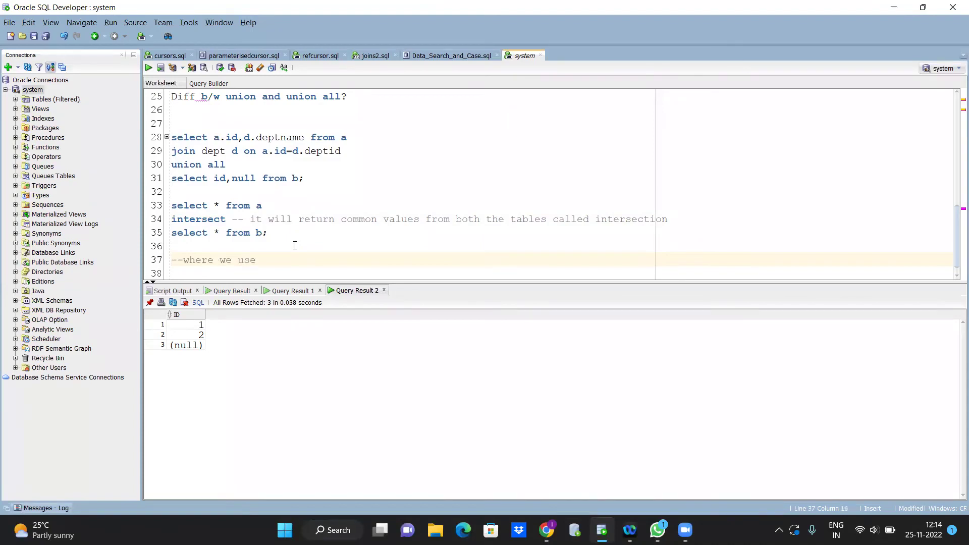
pyautogui.write(' intersec')
pyautogui.write('tion in rea')
pyautogui.write('ltime?')
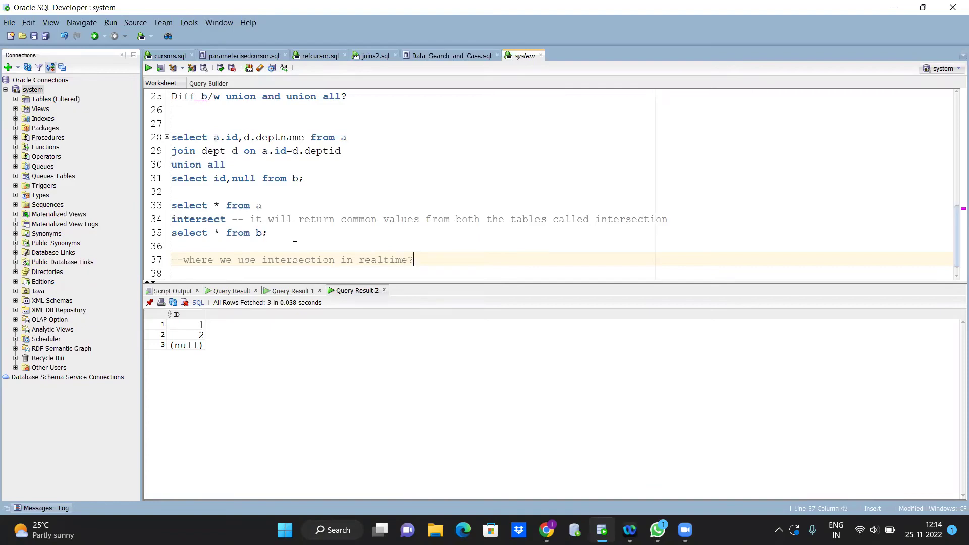
pyautogui.press('Return')
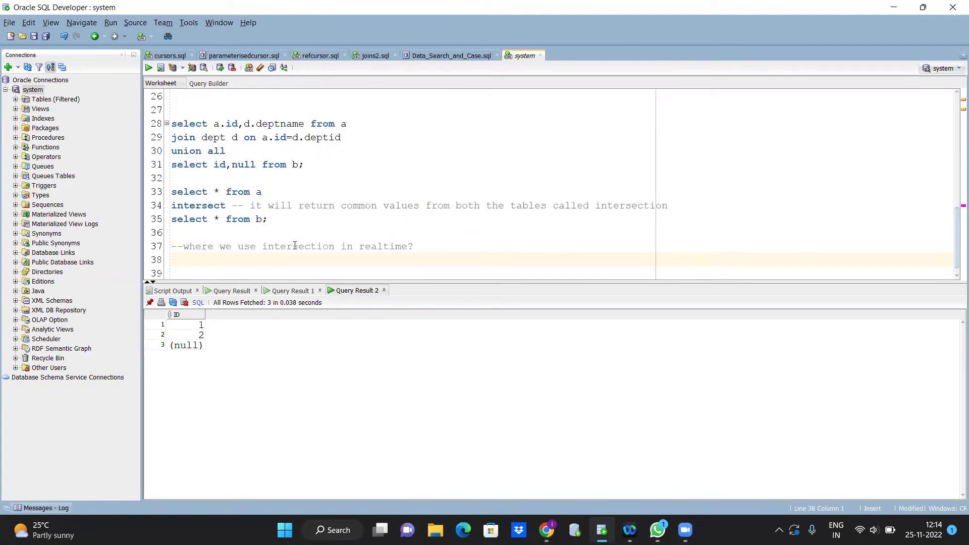
pyautogui.write('pro')
pyautogui.write('ducts')
pyautogui.write(' and sales lis')
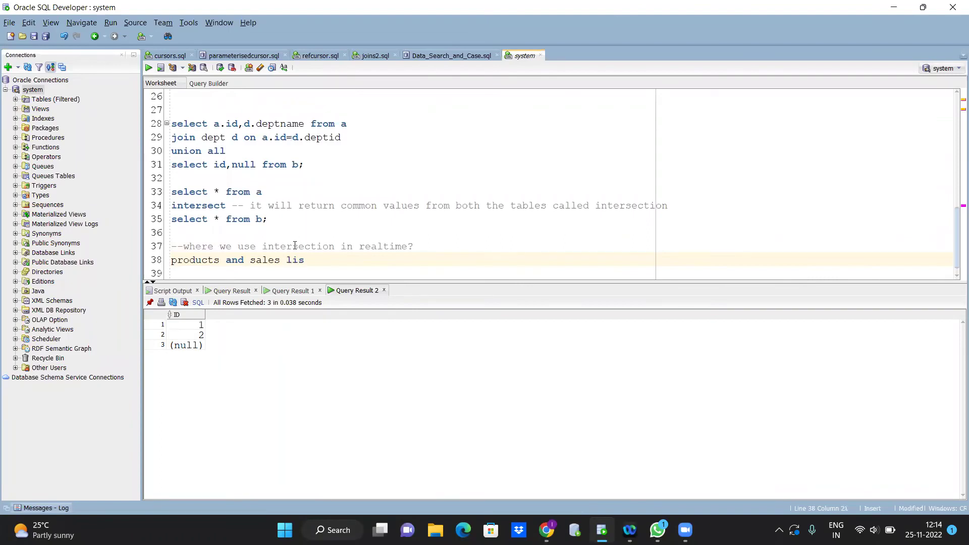
pyautogui.write('t')
pyautogui.press('Return')
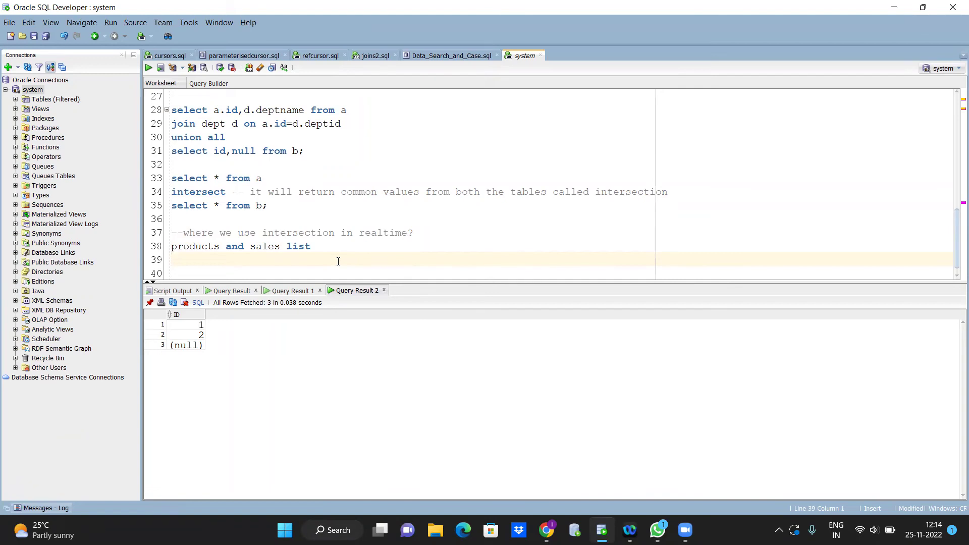
# - Tag line 38 '--history', add 'products and sales this year data', and add a 'task:' question about matching history
pyautogui.click(319, 244)
pyautogui.write('--history')
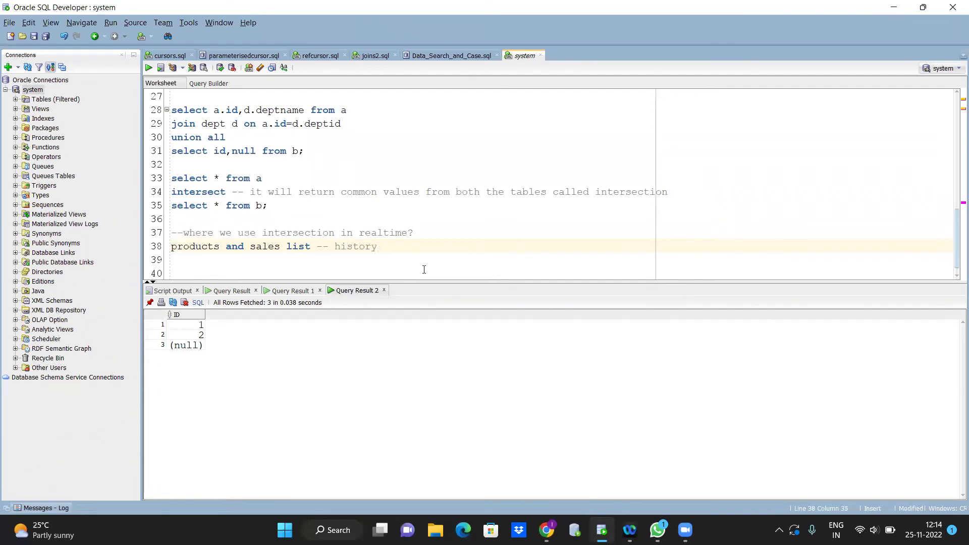
pyautogui.press('Return')
pyautogui.write('p')
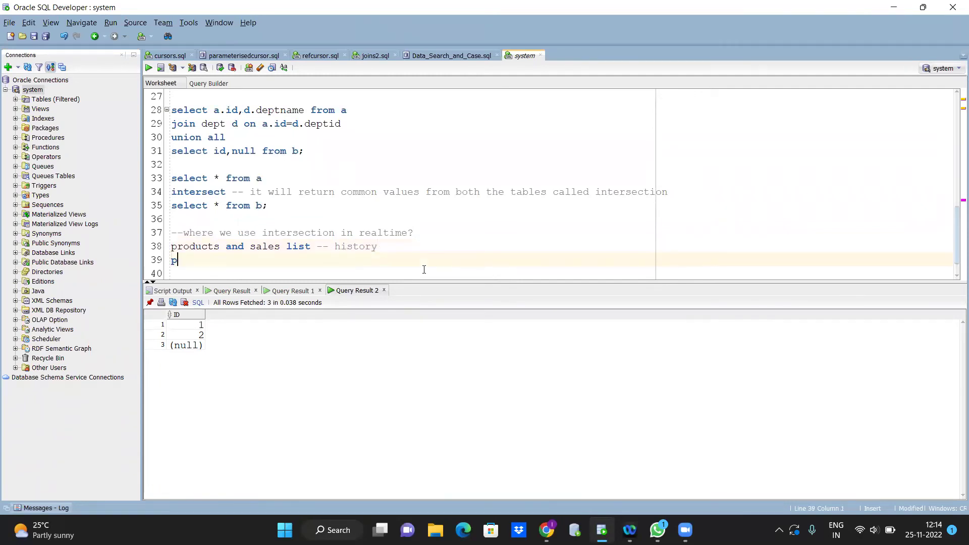
pyautogui.write('roducts')
pyautogui.write(' and sales thi')
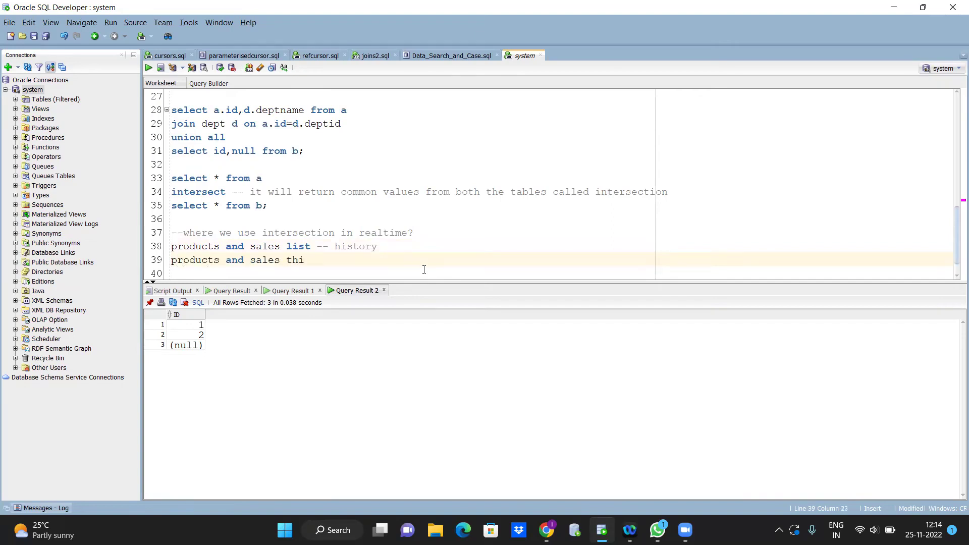
pyautogui.write('s year')
pyautogui.write(' data')
pyautogui.press('Return')
pyautogui.press('Return')
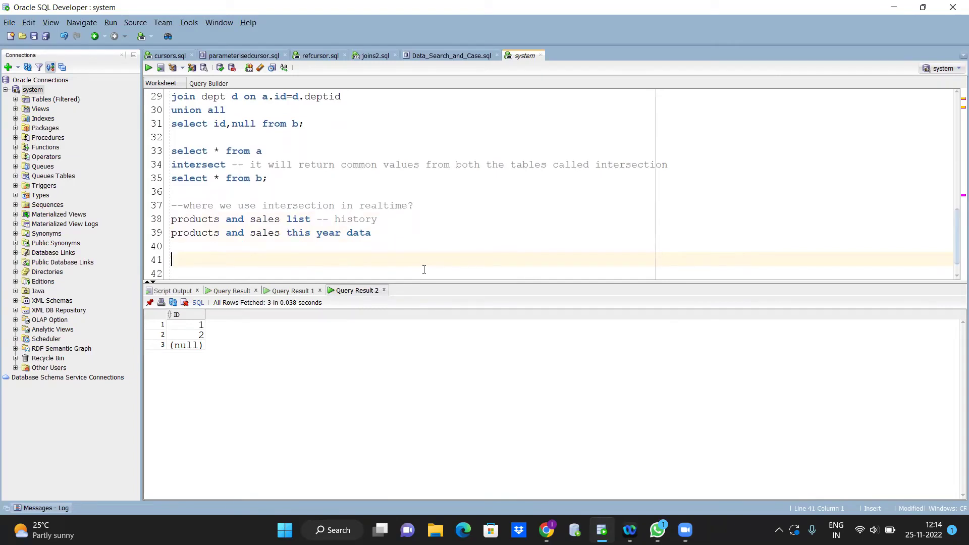
pyautogui.write('wa')
pyautogui.write('nt to know like')
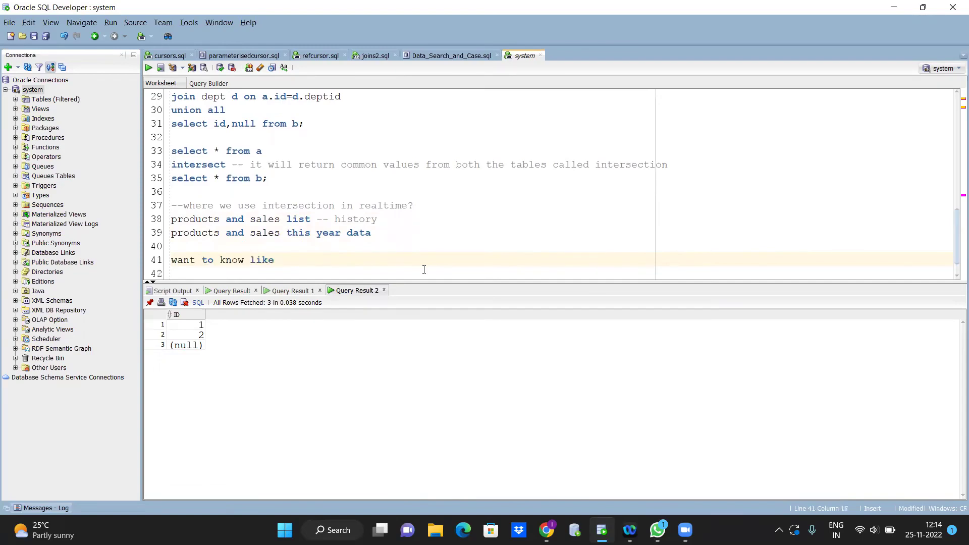
pyautogui.write(' who ')
pyautogui.write('are ')
pyautogui.write('there')
pyautogui.hotkey('ctrl', 'shift', 'Left')
pyautogui.write('match')
pyautogui.write('ing with the ')
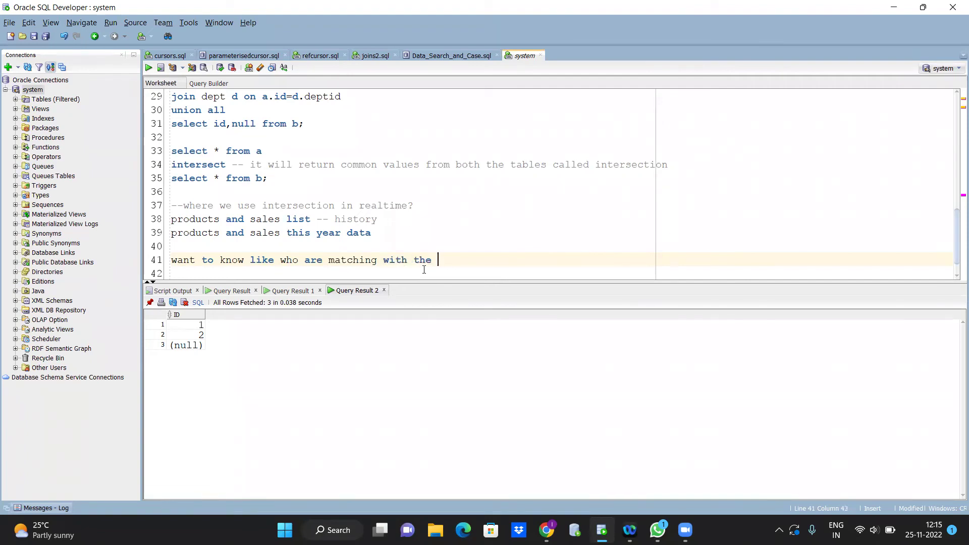
pyautogui.write('history')
pyautogui.write(' data?')
pyautogui.press('Return')
pyautogui.press('Return')
pyautogui.press('Up')
pyautogui.press('Up')
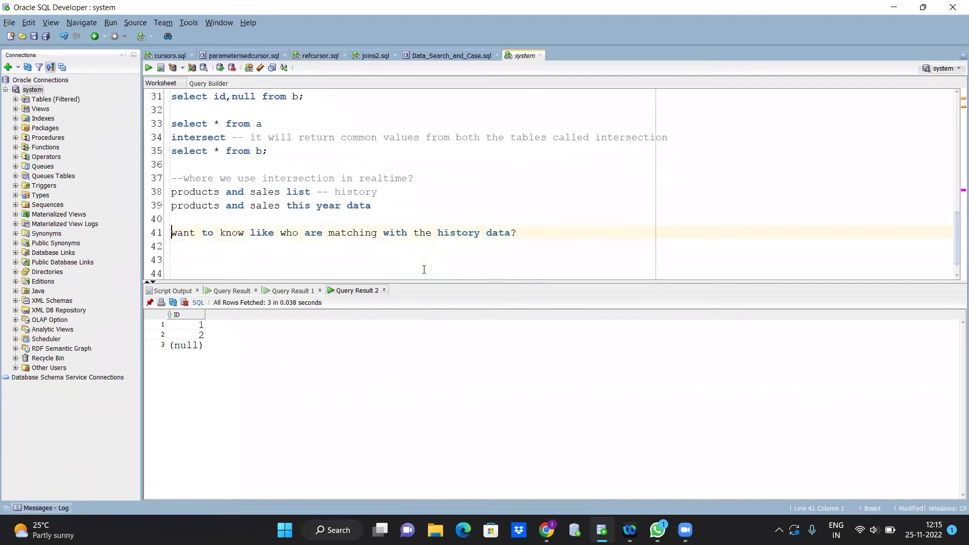
pyautogui.write('task')
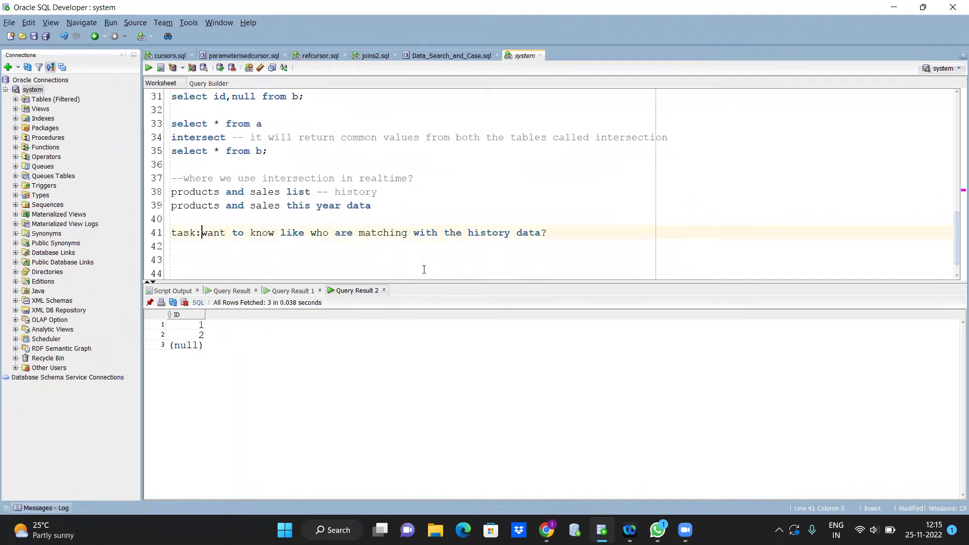
pyautogui.write(':')
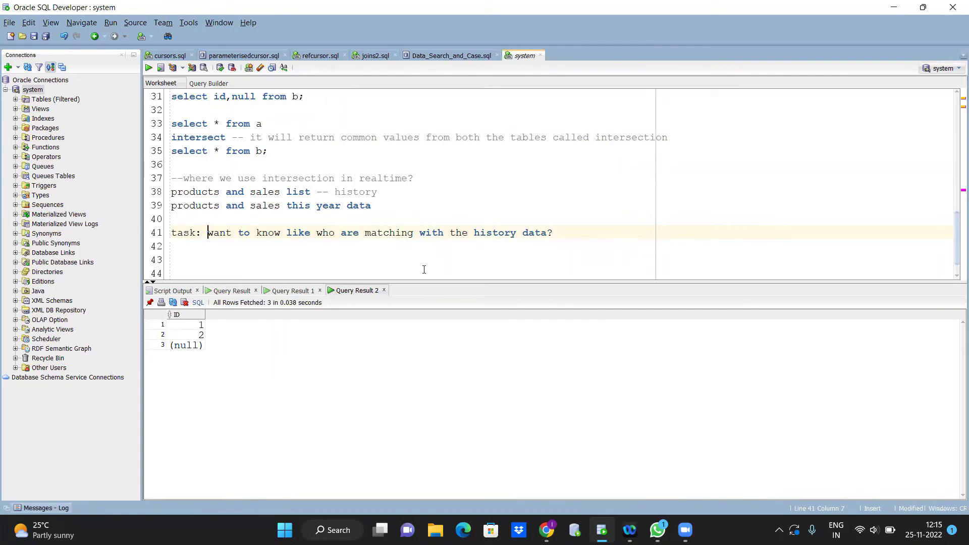
# - Add the note that intersect verifies common data, followed by blank lines after line 42
pyautogui.click(199, 258)
pyautogui.press('Up')
pyautogui.write('to v')
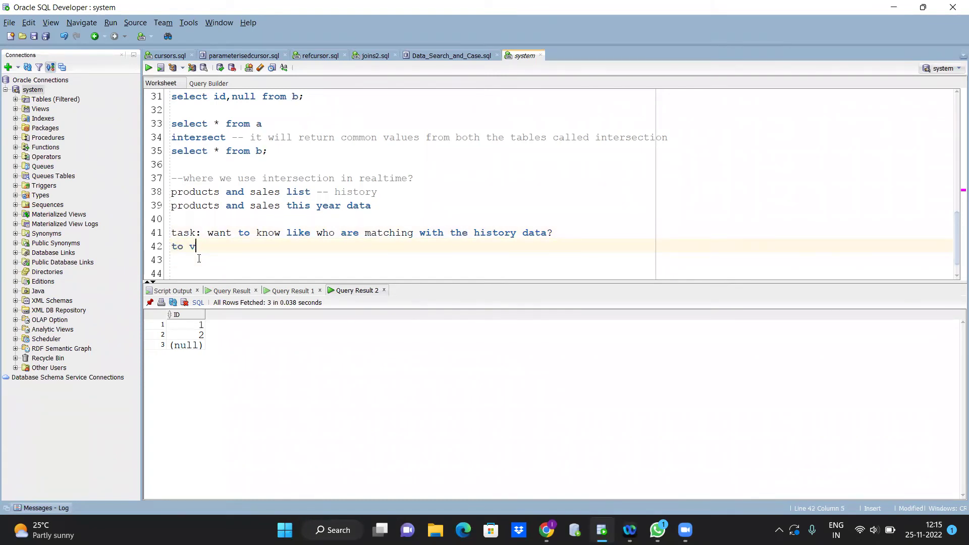
pyautogui.write('eri')
pyautogui.write('fy common da')
pyautogui.write('ta we use')
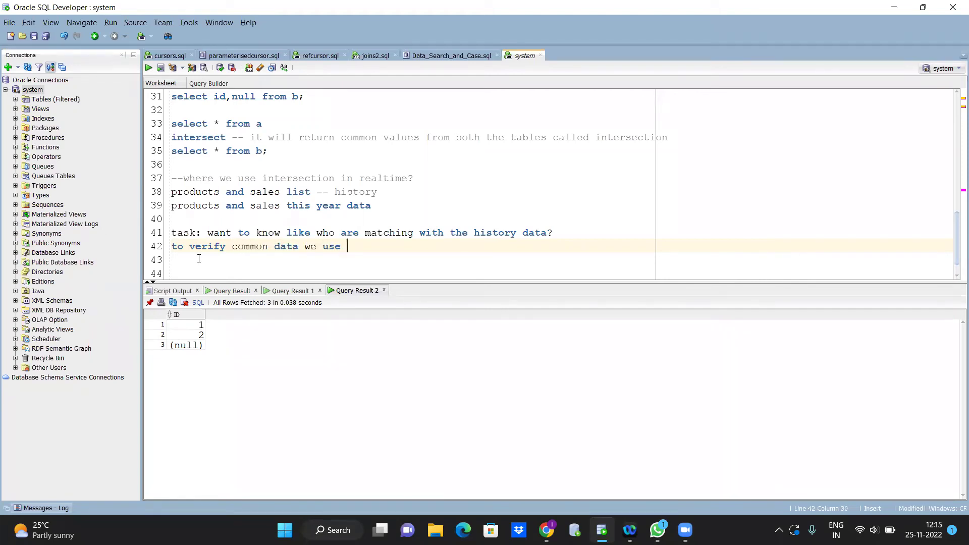
pyautogui.write(' interse')
pyautogui.write('ct')
pyautogui.press('Return')
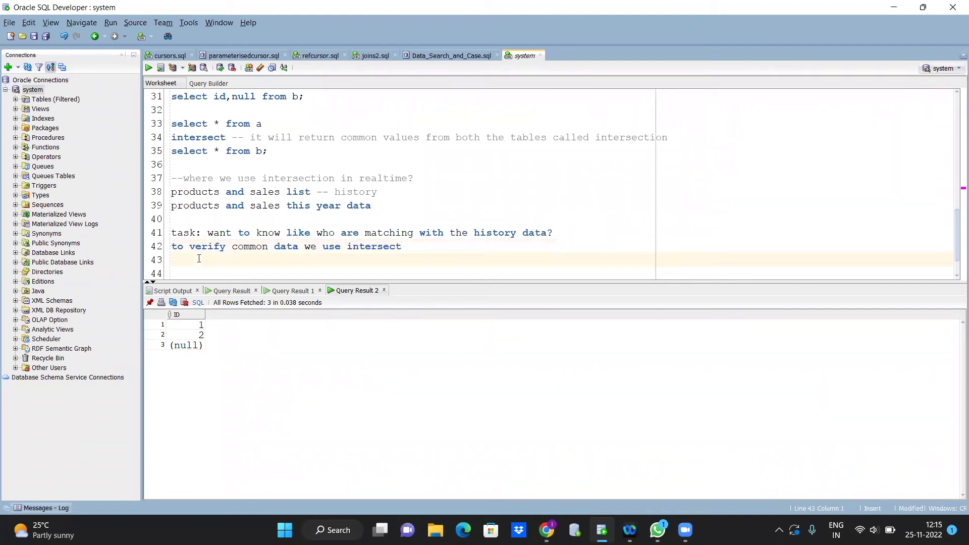
pyautogui.press('Up')
pyautogui.press('Down')
pyautogui.press('Return')
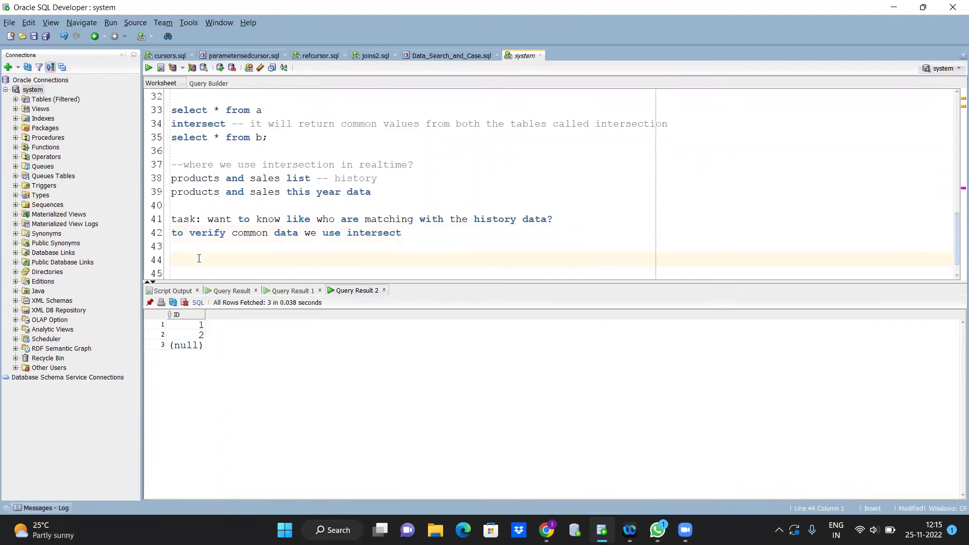
pyautogui.press('Up')
pyautogui.press('Up')
pyautogui.press('Up')
pyautogui.press('Up')
pyautogui.press('Up')
pyautogui.press('Up')
pyautogui.press('Up')
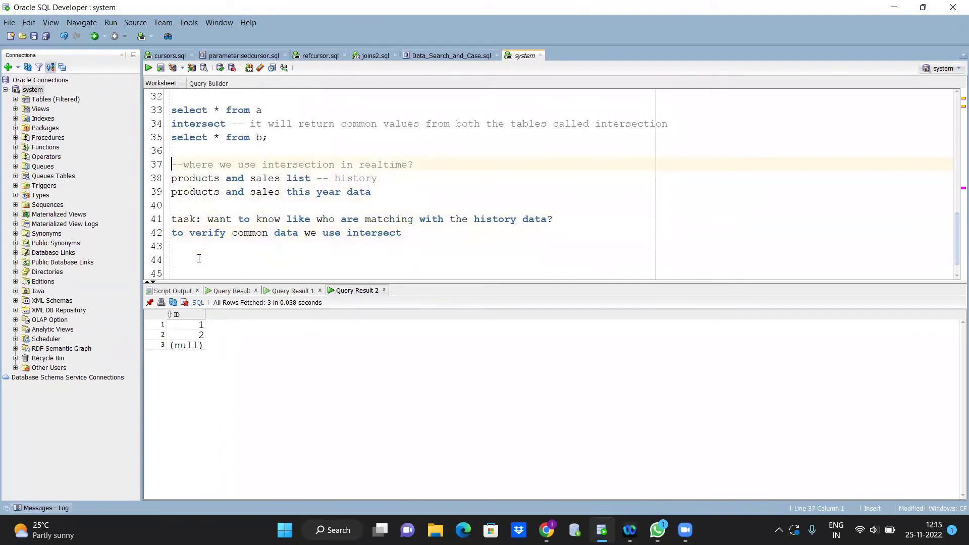
pyautogui.press('Up')
# - Copy the intersect query on lines 33-35 and paste it at line 44
pyautogui.hotkey('shift', 'Up')
pyautogui.hotkey('shift', 'Up')
pyautogui.hotkey('shift', 'Up')
pyautogui.hotkey('ctrl', 'c')
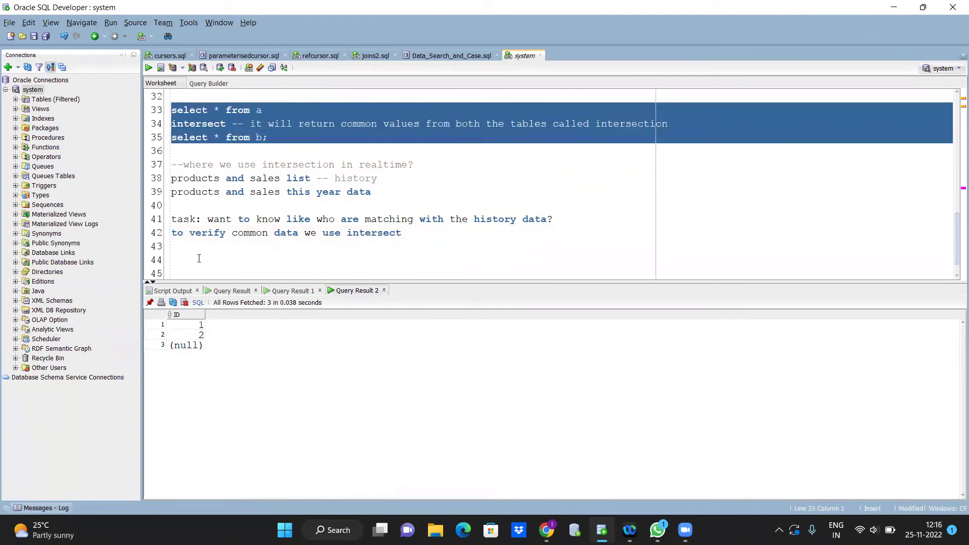
pyautogui.press('Down')
pyautogui.press('Down')
pyautogui.press('Down')
pyautogui.press('Down')
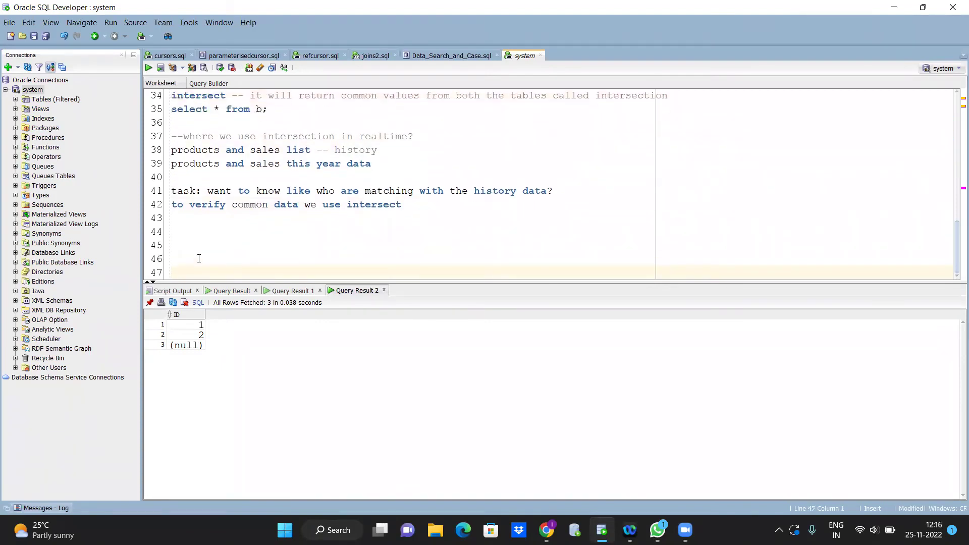
pyautogui.press('Up')
pyautogui.press('Up')
pyautogui.press('Up')
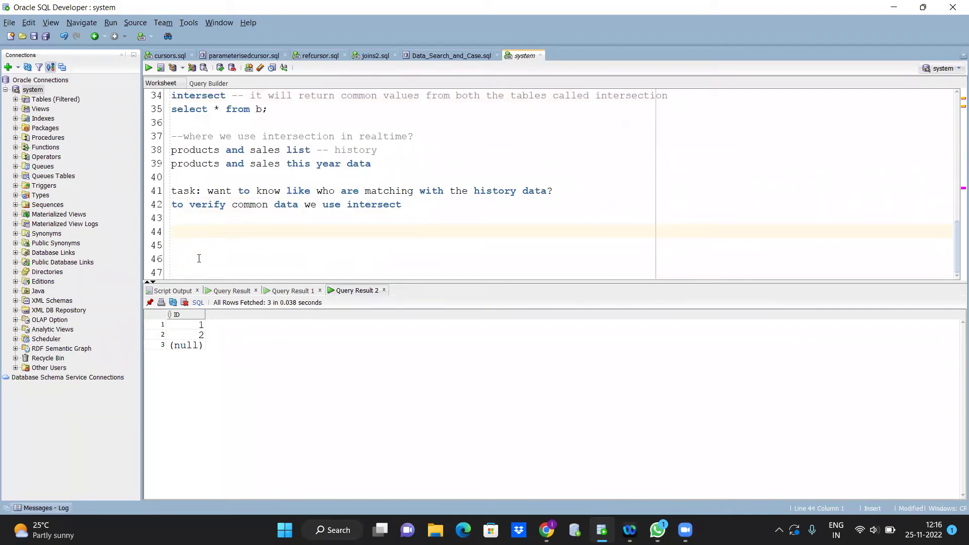
pyautogui.hotkey('ctrl', 'v')
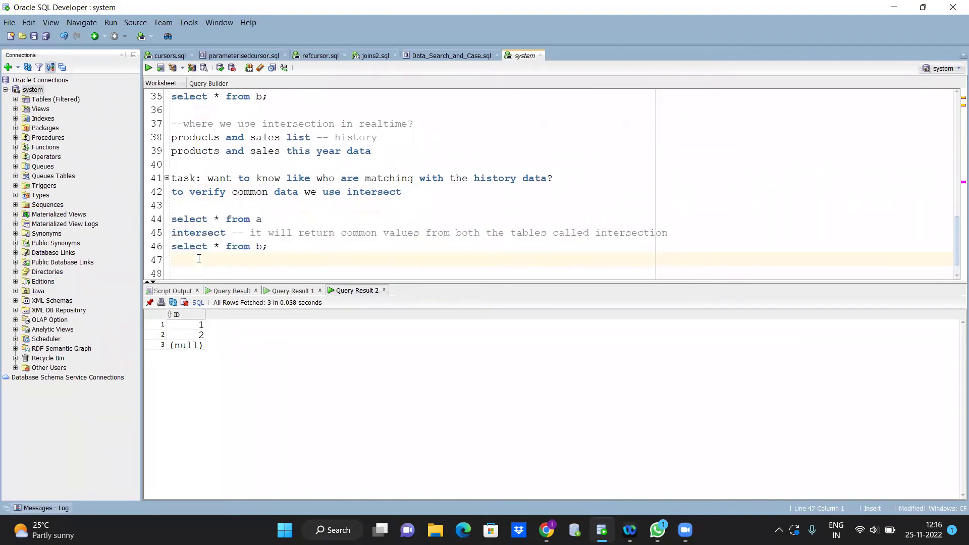
# - Change the copy to MINUS, comment it as returning extra first-result values, and remove leftover text
pyautogui.doubleClick(191, 235)
pyautogui.press('BackSpace')
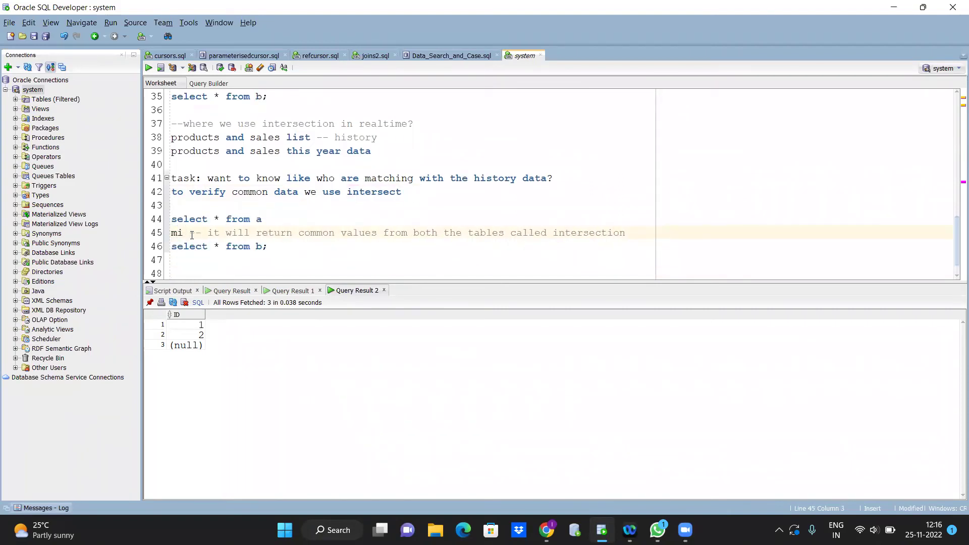
pyautogui.write('minus')
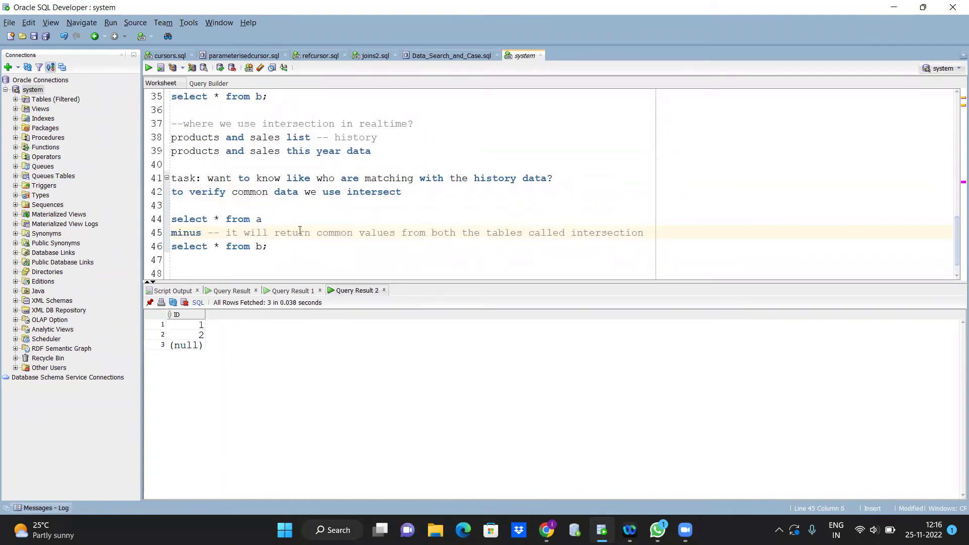
pyautogui.doubleClick(334, 233)
pyautogui.write('extra valu')
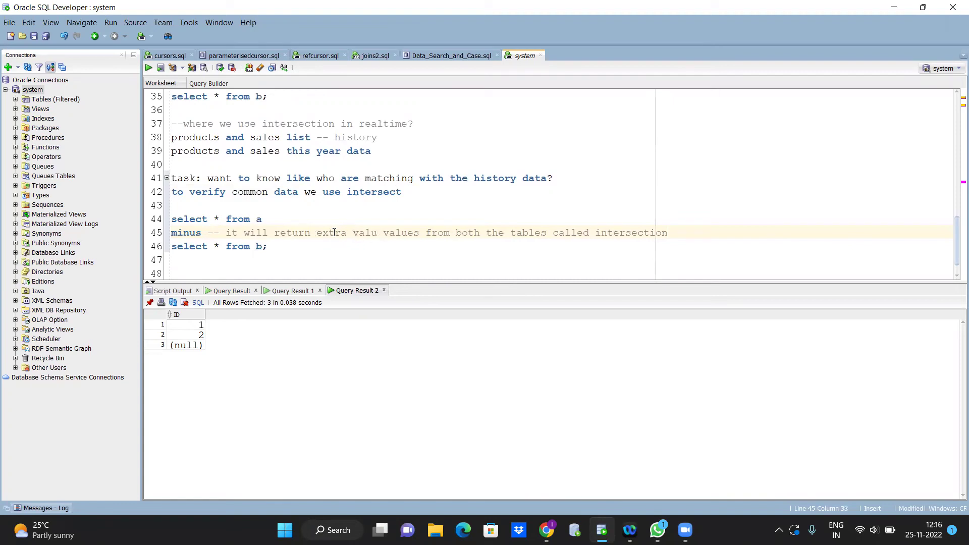
pyautogui.write('es from fi')
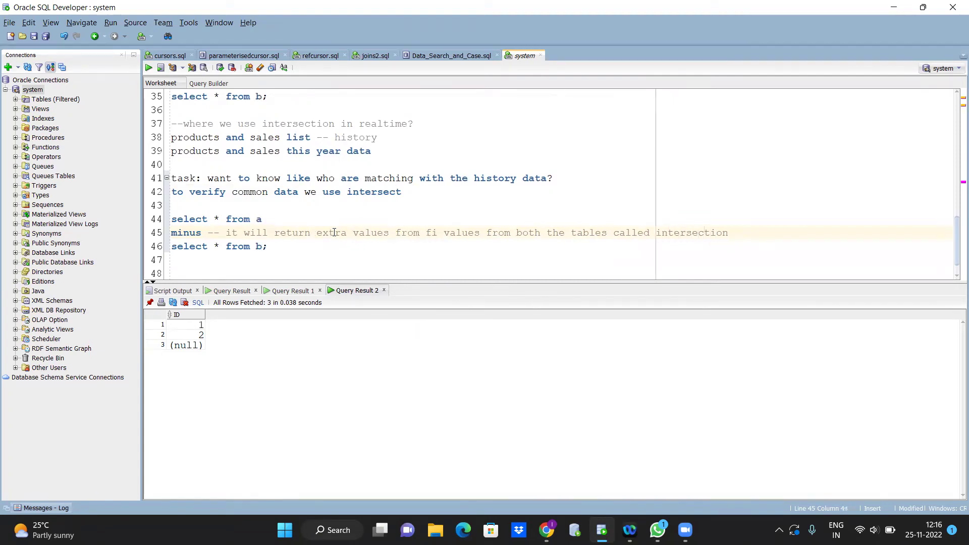
pyautogui.write('rst result')
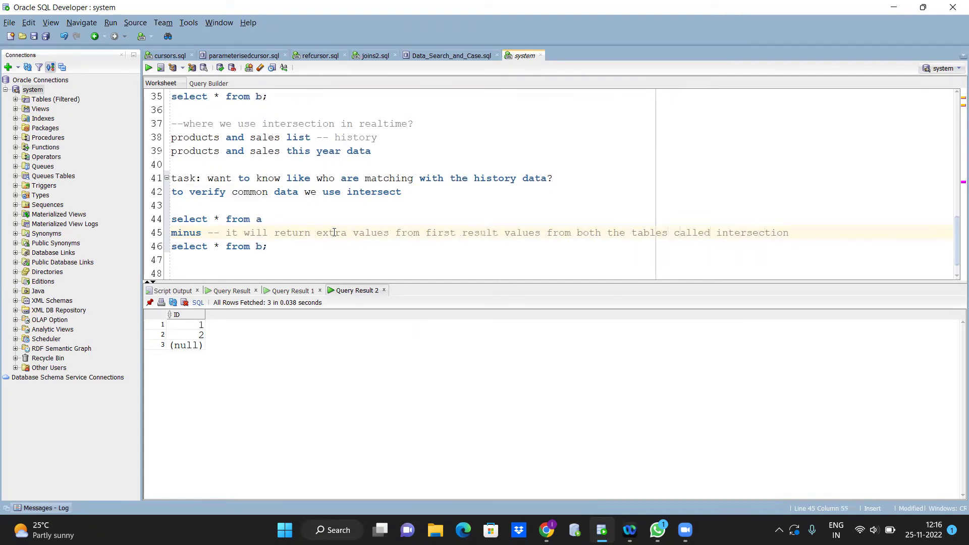
pyautogui.write(' res')
pyautogui.press('BackSpace')
pyautogui.press('BackSpace')
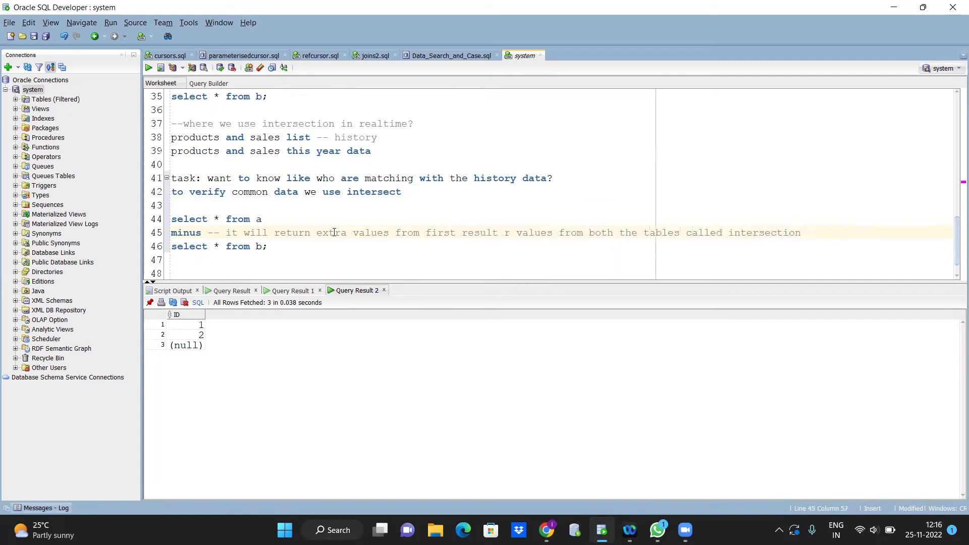
pyautogui.press('BackSpace')
pyautogui.write('set')
pyautogui.hotkey('shift', 'Down')
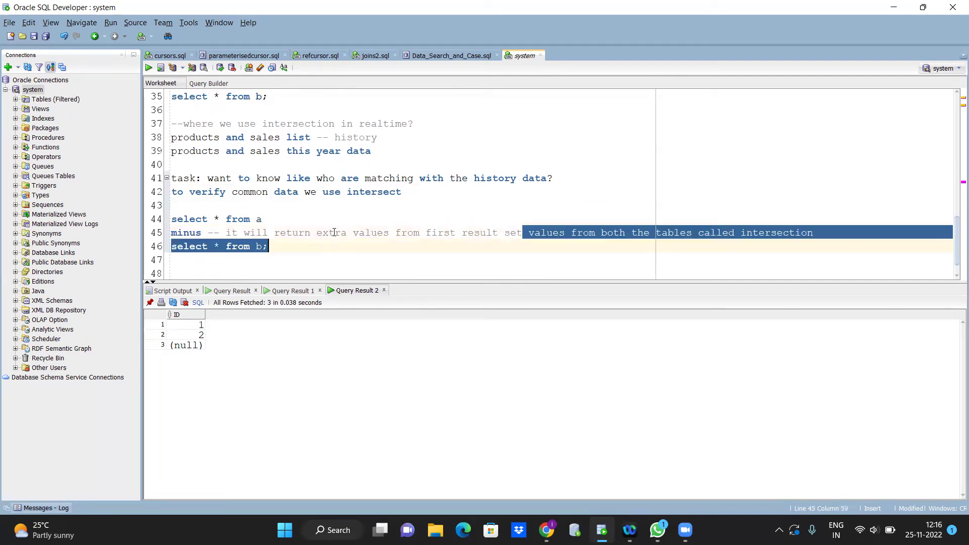
pyautogui.hotkey('shift', 'Left')
pyautogui.hotkey('shift', 'Left')
pyautogui.hotkey('shift', 'Left')
pyautogui.hotkey('shift', 'Left')
pyautogui.hotkey('shift', 'Left')
pyautogui.hotkey('shift', 'Left')
pyautogui.press('Delete')
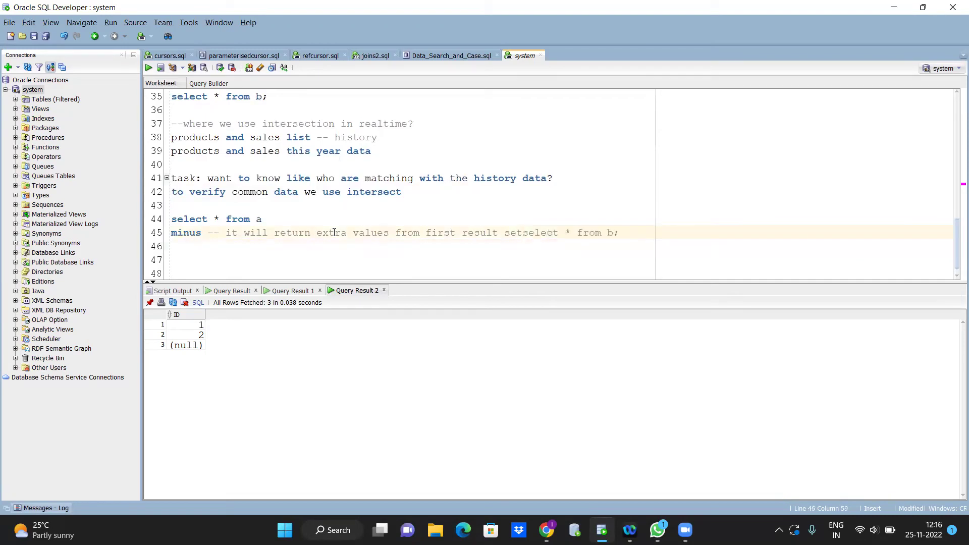
pyautogui.press('Return')
# - Run the three-line a minus b query on lines 44-46
pyautogui.press('Up')
pyautogui.press('Up')
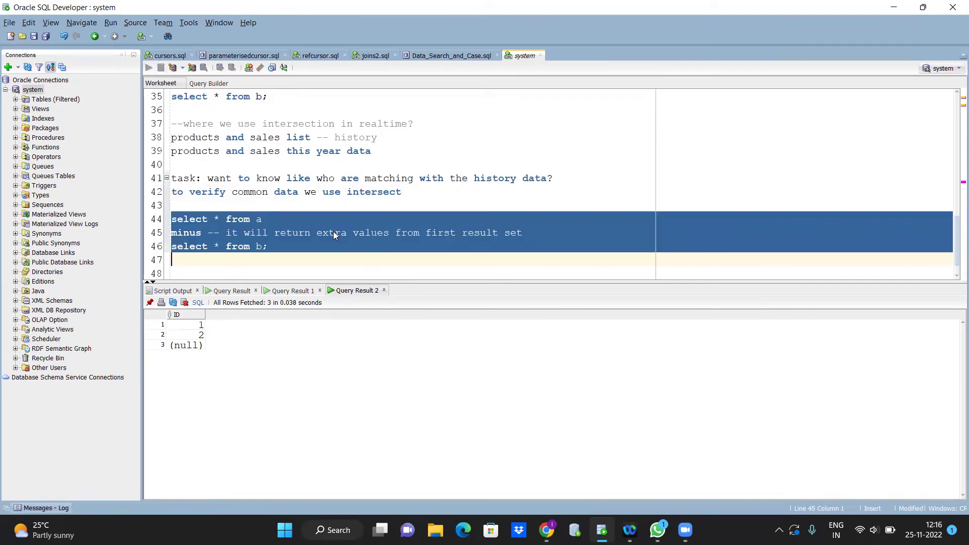
pyautogui.hotkey('shift', 'Down')
pyautogui.hotkey('shift', 'Down')
pyautogui.hotkey('shift', 'Down')
pyautogui.press('Up')
pyautogui.hotkey('ctrl', 'Return')
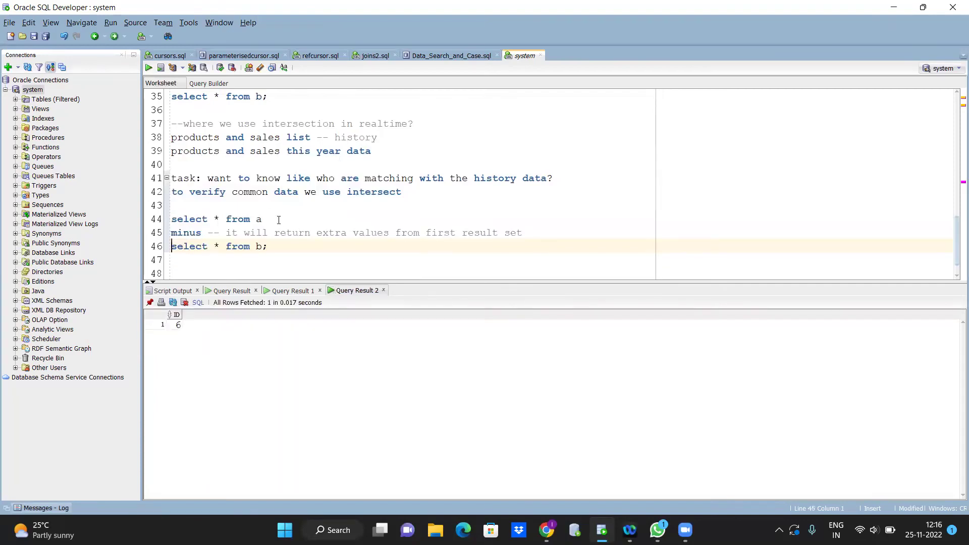
# - Run select * from a and select * from b separately, then rerun the minus query, returning only 6
pyautogui.moveTo(262, 219); pyautogui.dragTo(262, 211)
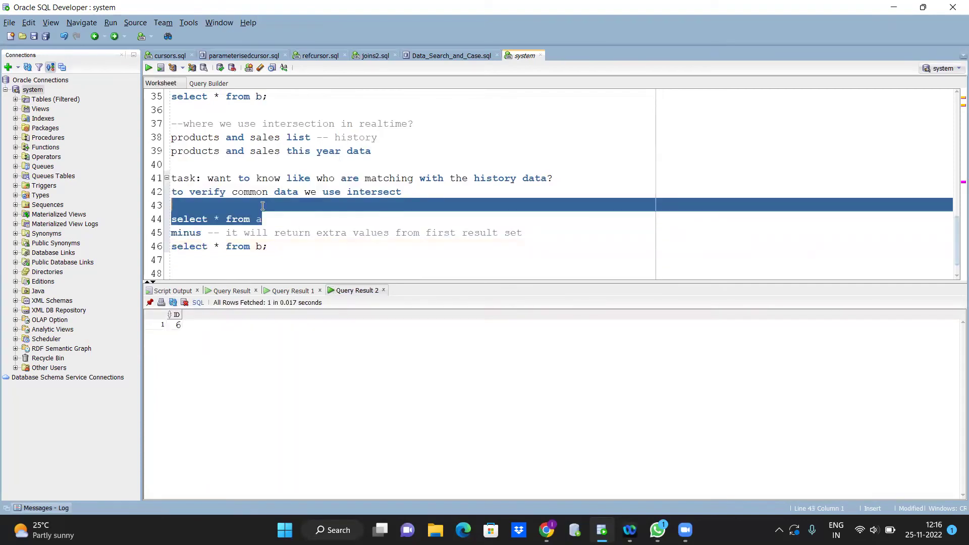
pyautogui.hotkey('ctrl', 'Return')
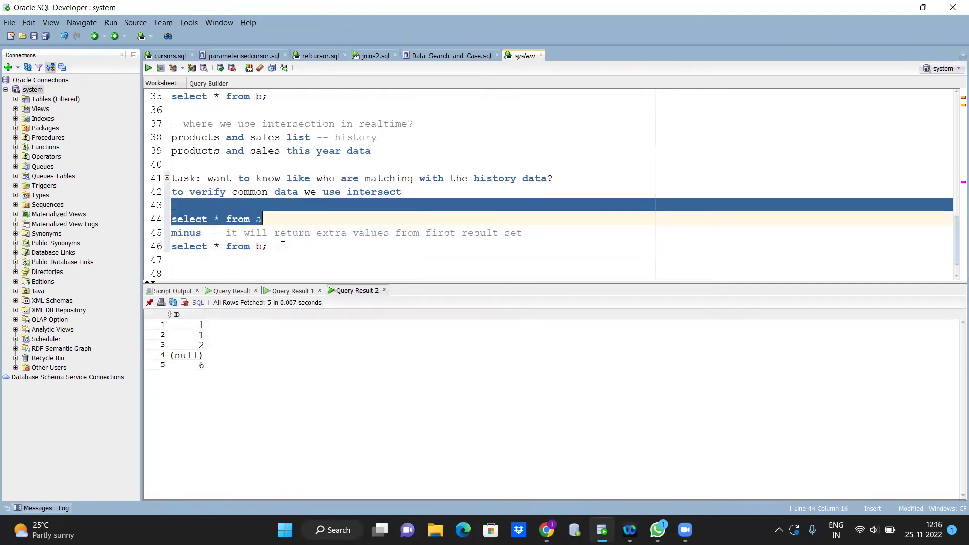
pyautogui.moveTo(282, 246); pyautogui.dragTo(274, 233)
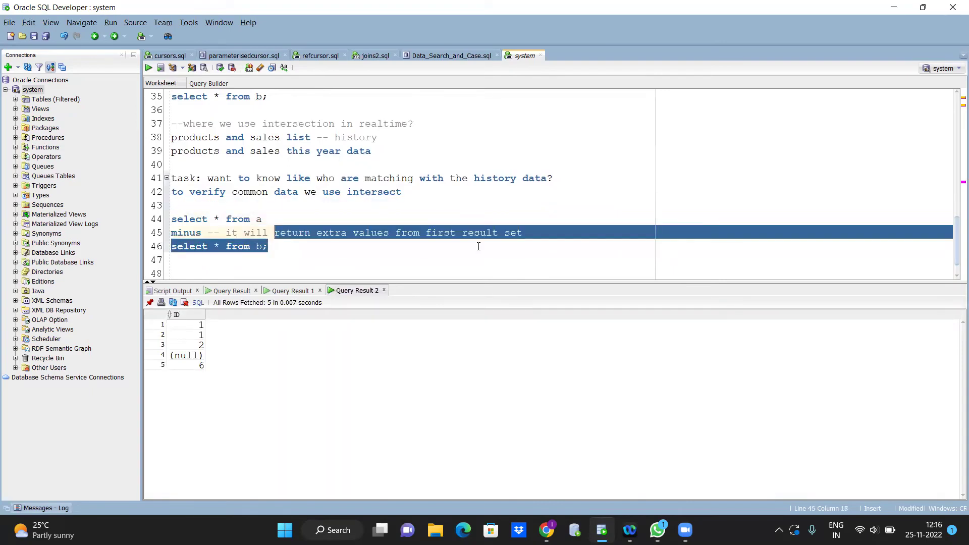
pyautogui.keyDown('shift'); pyautogui.click(532, 230); pyautogui.keyUp('shift')
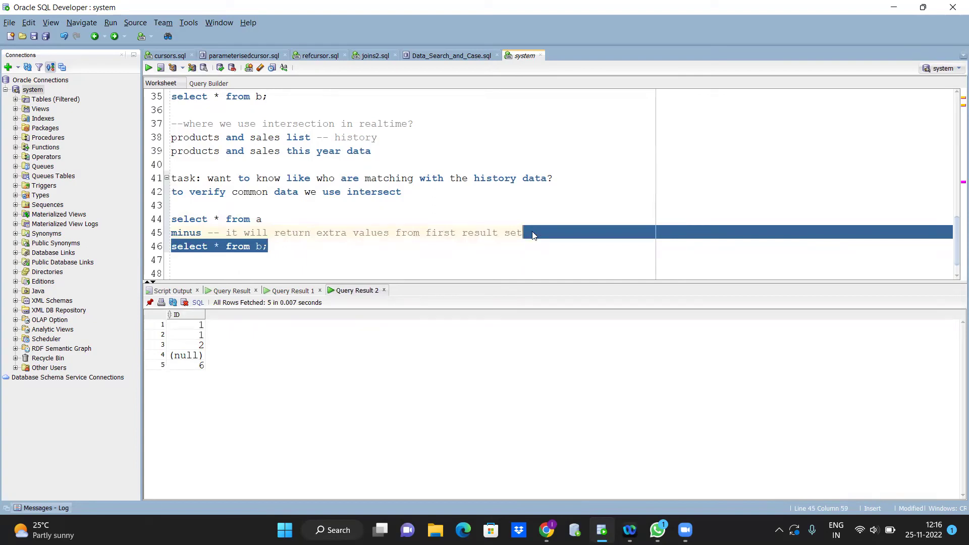
pyautogui.hotkey('ctrl', 'Return')
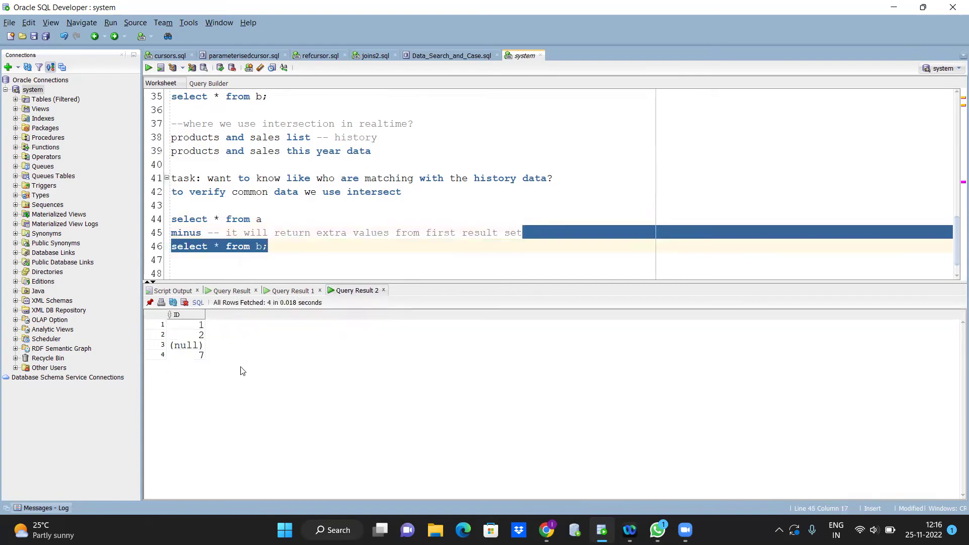
pyautogui.click(196, 233)
pyautogui.hotkey('ctrl', 'Return')
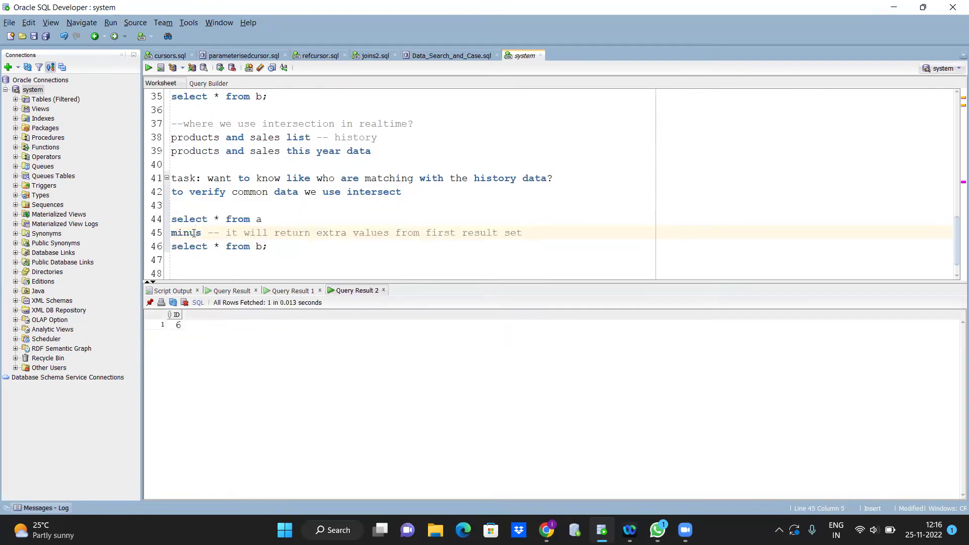
pyautogui.click(291, 246)
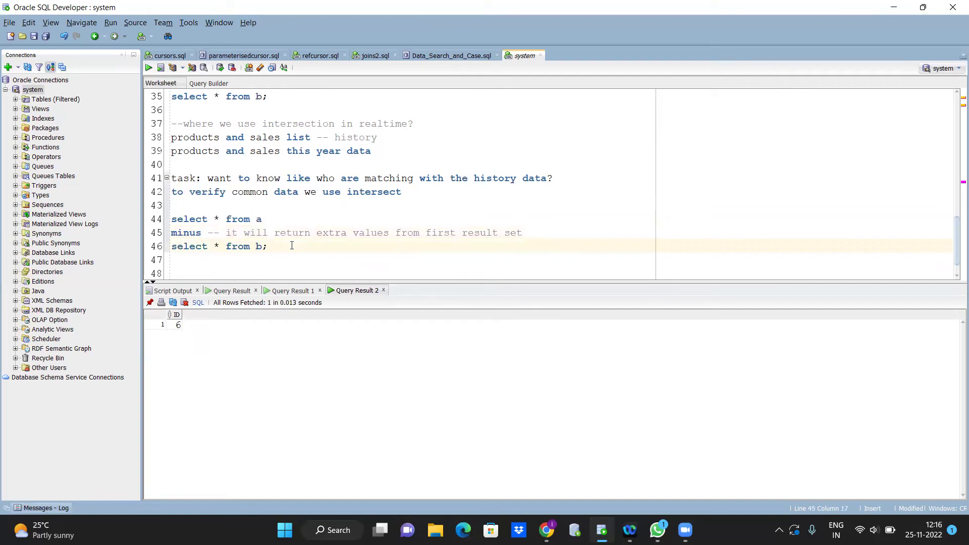
pyautogui.write('-- a lo ')
pyautogui.write('undi b lo ')
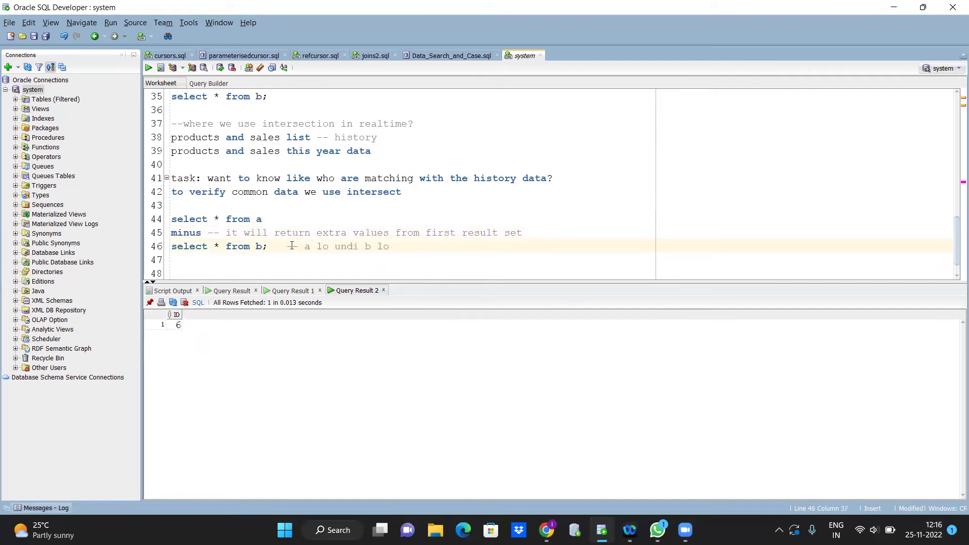
pyautogui.write('leni values')
# - Comment the b query 'a lo undi b lo leni values' and make line 44 select id from a
pyautogui.click(217, 221)
pyautogui.press('BackSpace')
pyautogui.write('id')
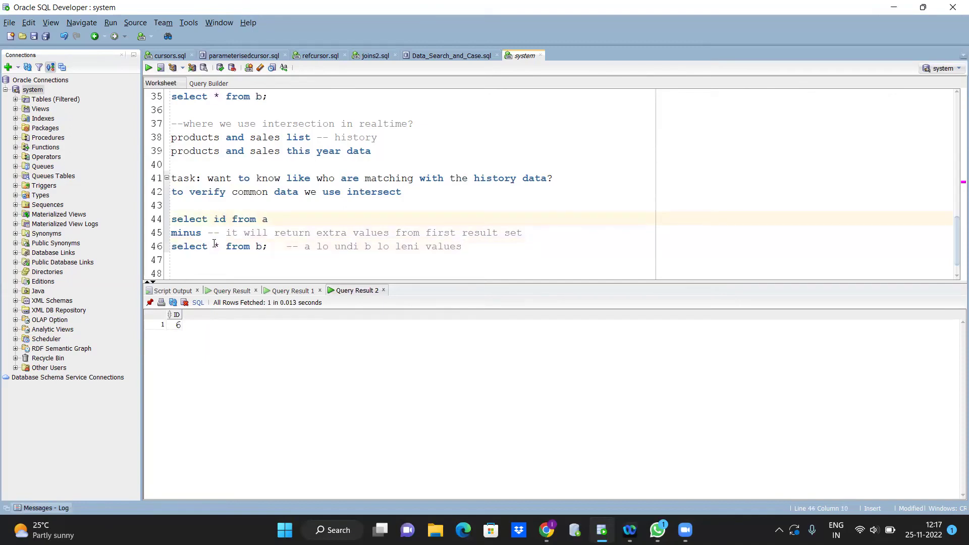
# - Make line 46 select id from b and label the query '--Data mismatch between source and target tables: A-B'
pyautogui.click(216, 244)
pyautogui.press('BackSpace')
pyautogui.write('id')
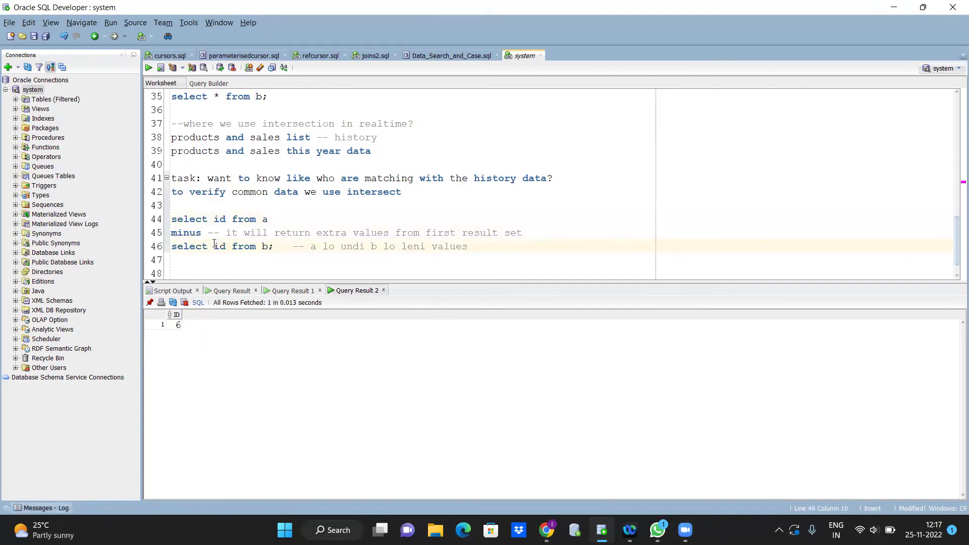
pyautogui.press('Down')
pyautogui.press('Up')
pyautogui.press('Up')
pyautogui.press('Up')
pyautogui.press('Up')
pyautogui.press('Return')
pyautogui.write('--')
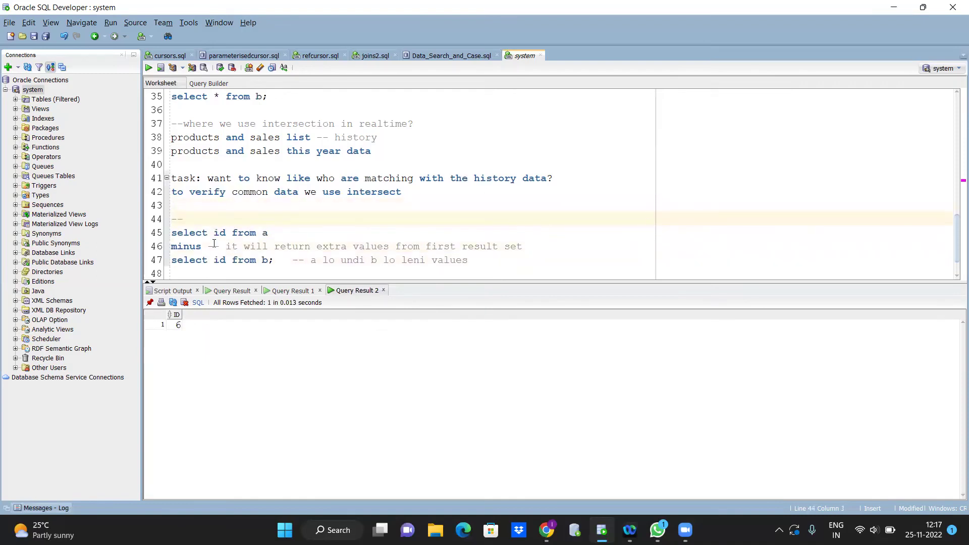
pyautogui.write('Data mis')
pyautogui.write('match betw')
pyautogui.write('een source')
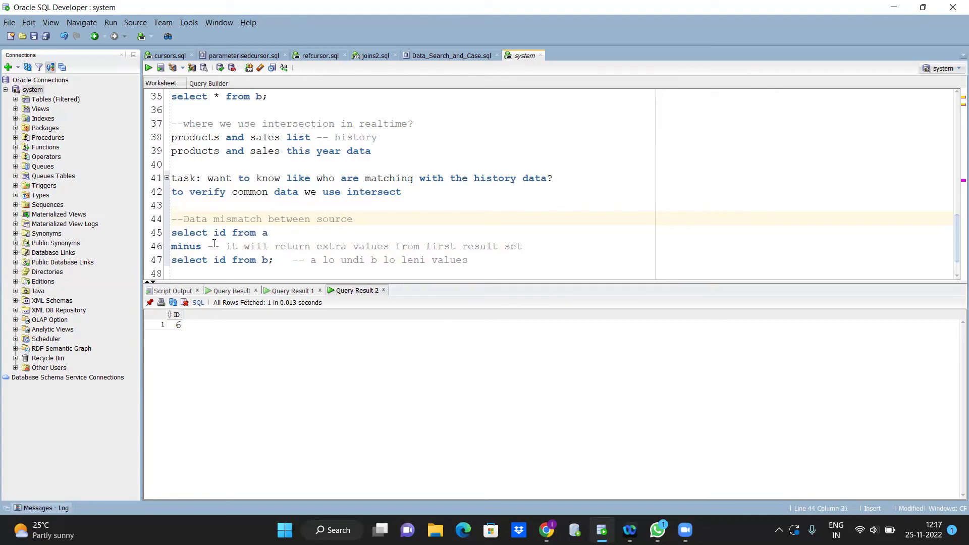
pyautogui.write(' and target tables')
pyautogui.write(':')
pyautogui.press('Down')
pyautogui.press('Down')
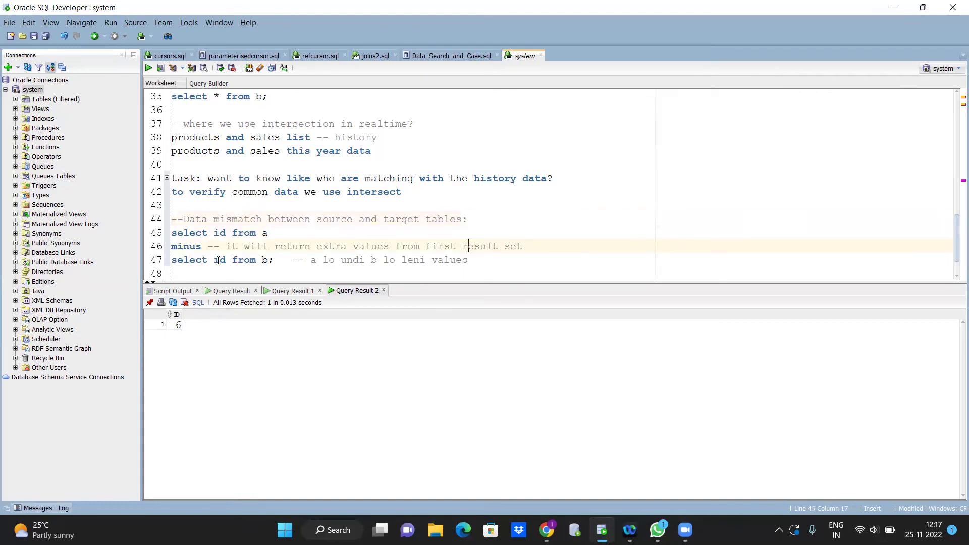
pyautogui.press('Down')
pyautogui.press('Down')
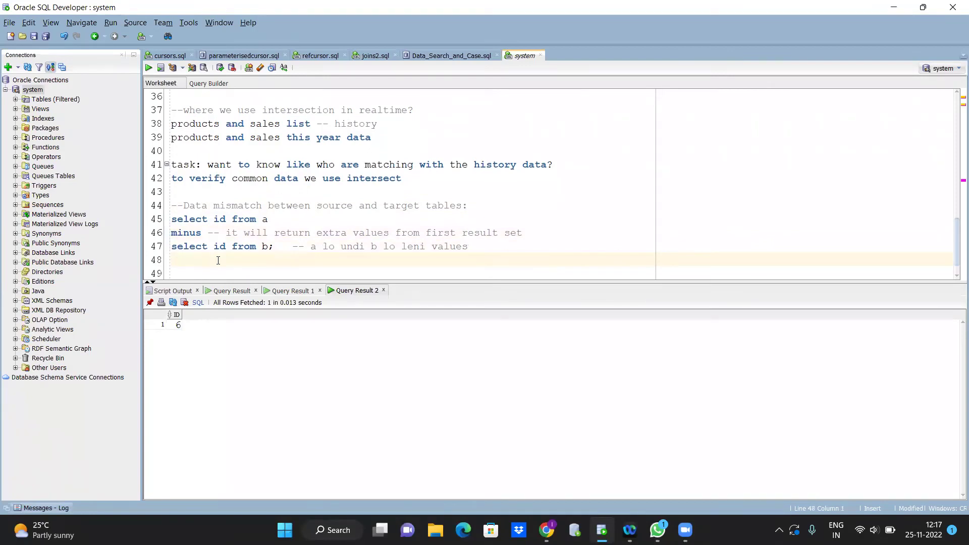
pyautogui.click(480, 205)
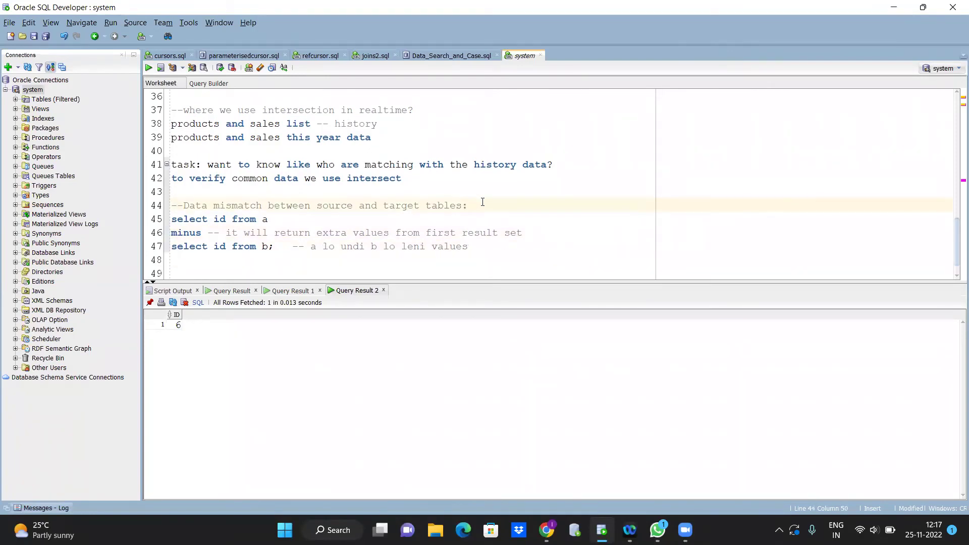
pyautogui.write('A B')
pyautogui.click(376, 261)
# - Duplicate the minus query, swap tables a and b in the copy, and run it
pyautogui.hotkey('shift', 'Up')
pyautogui.hotkey('shift', 'Up')
pyautogui.hotkey('shift', 'Up')
pyautogui.hotkey('ctrl', 'c')
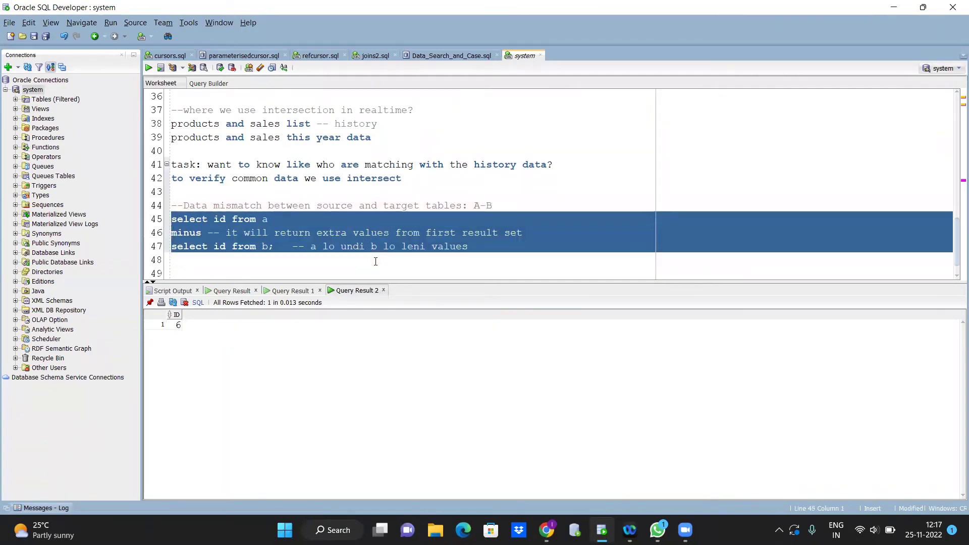
pyautogui.press('Down')
pyautogui.press('Down')
pyautogui.press('Down')
pyautogui.press('Down')
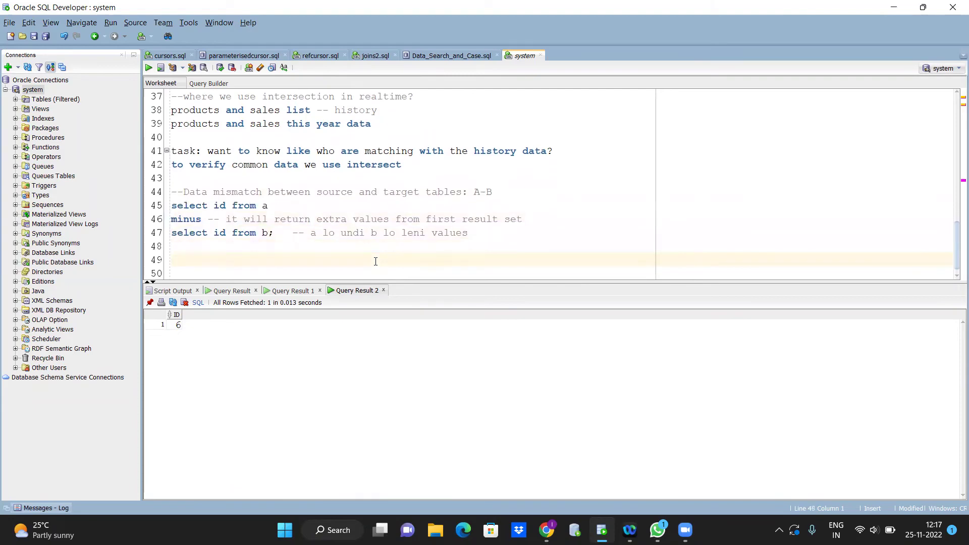
pyautogui.hotkey('ctrl', 'v')
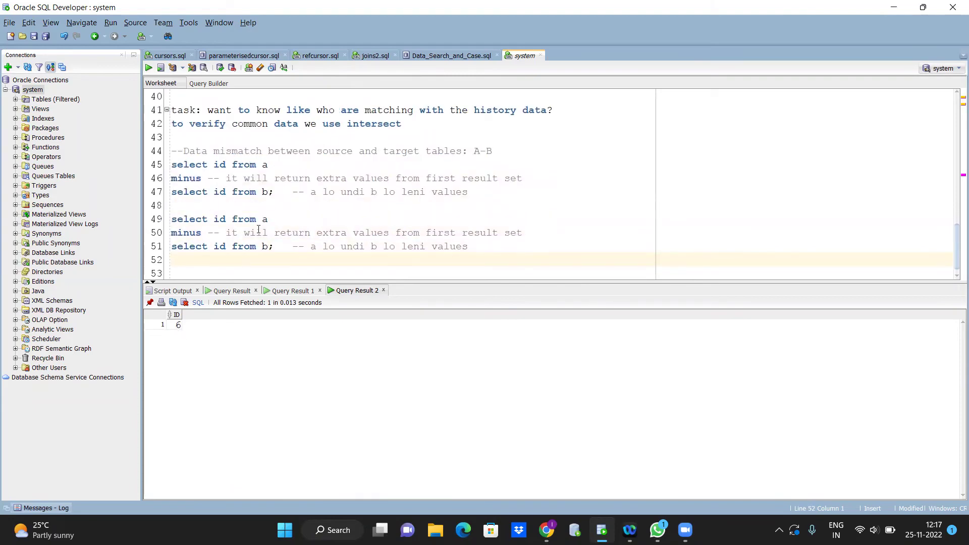
pyautogui.click(269, 220)
pyautogui.press('BackSpace')
pyautogui.write('b')
pyautogui.click(273, 249)
pyautogui.press('BackSpace')
pyautogui.write('a')
pyautogui.hotkey('ctrl', 'Return')
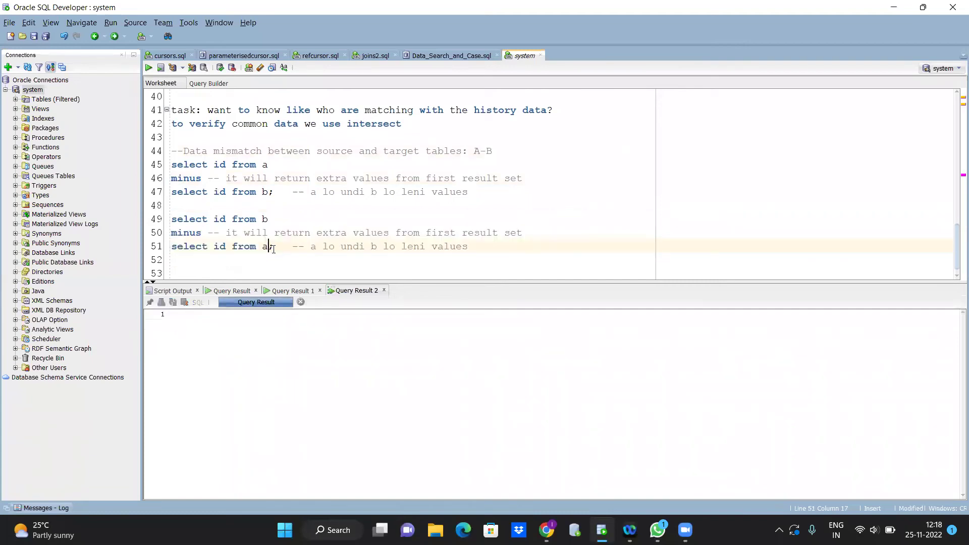
# - Swap a and b in the copied comment and rerun the B minus A query, returning 7
pyautogui.click(313, 248)
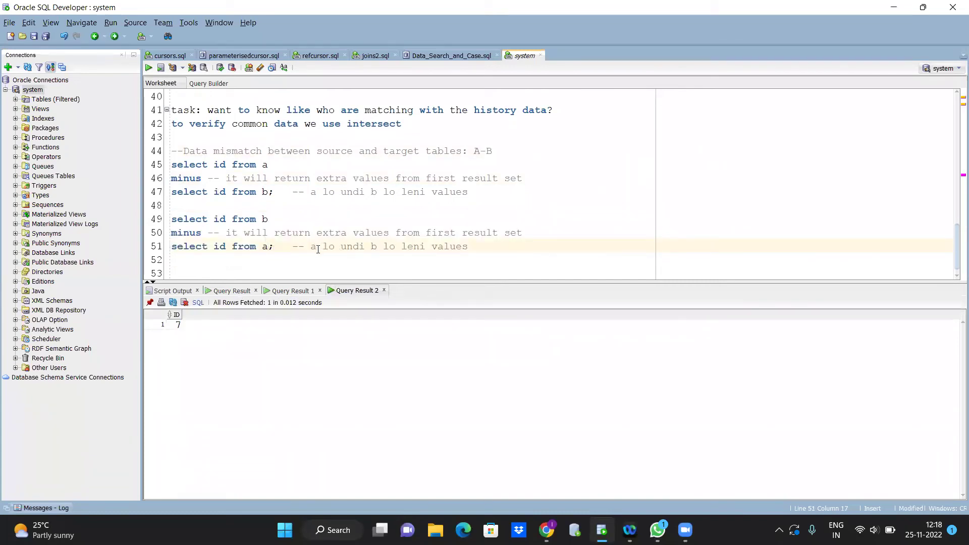
pyautogui.hotkey('shift', 'Left')
pyautogui.write('b')
pyautogui.click(373, 246)
pyautogui.click(275, 232)
pyautogui.hotkey('ctrl', 'Return')
# - Remove the extra dash on line 52 and label the line 50 comment ': B-A'
pyautogui.click(258, 259)
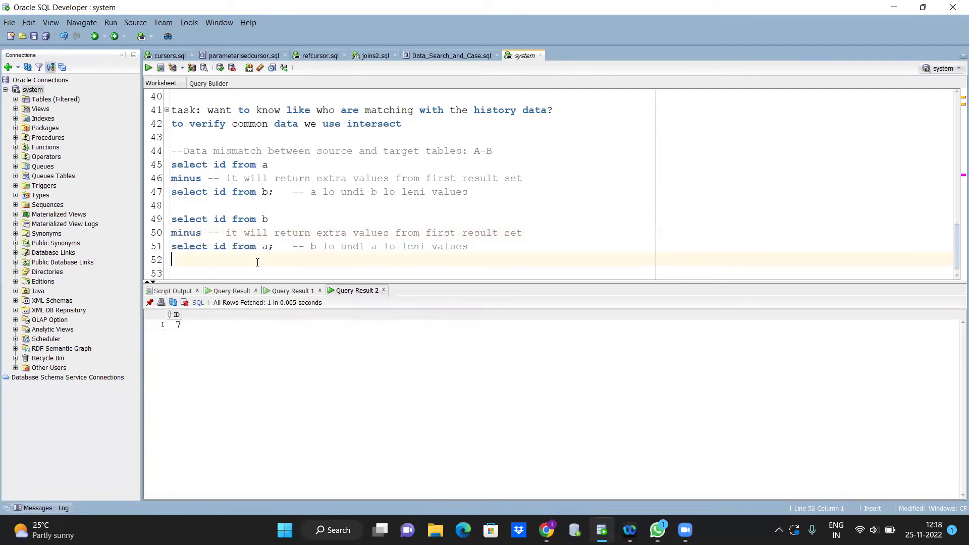
pyautogui.write('--')
pyautogui.press('BackSpace')
pyautogui.write('-')
pyautogui.write('in sql we c')
pyautogui.write('all as ex')
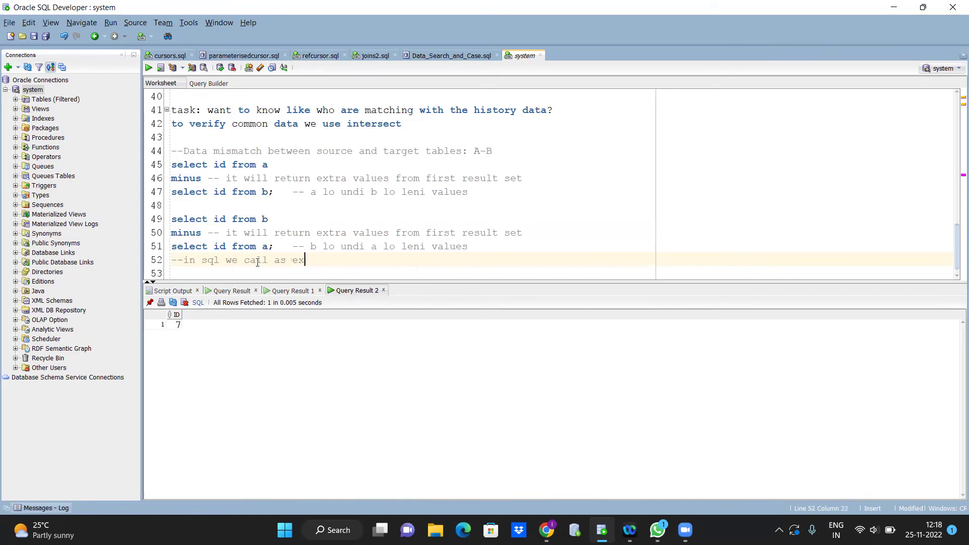
pyautogui.write('cept')
pyautogui.tripleClick(190, 235)
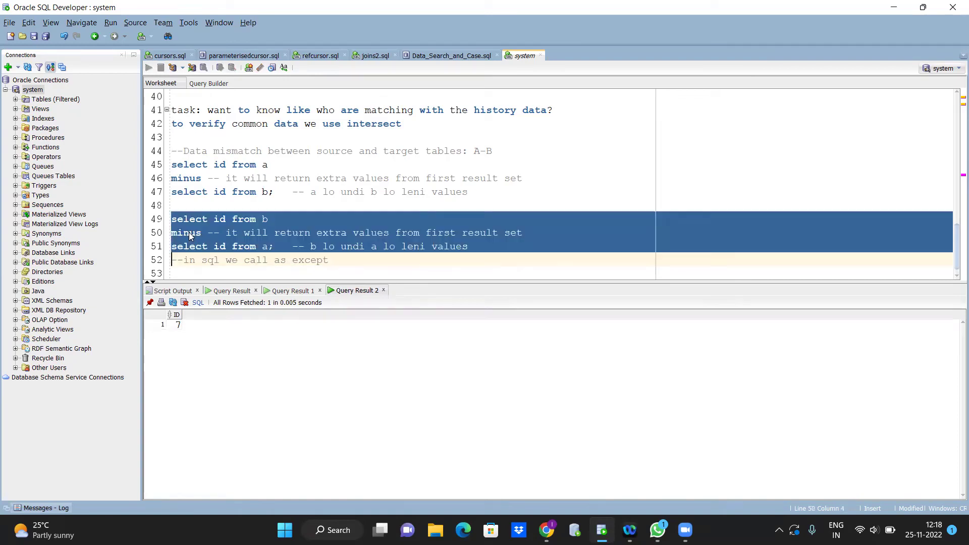
pyautogui.click(272, 219)
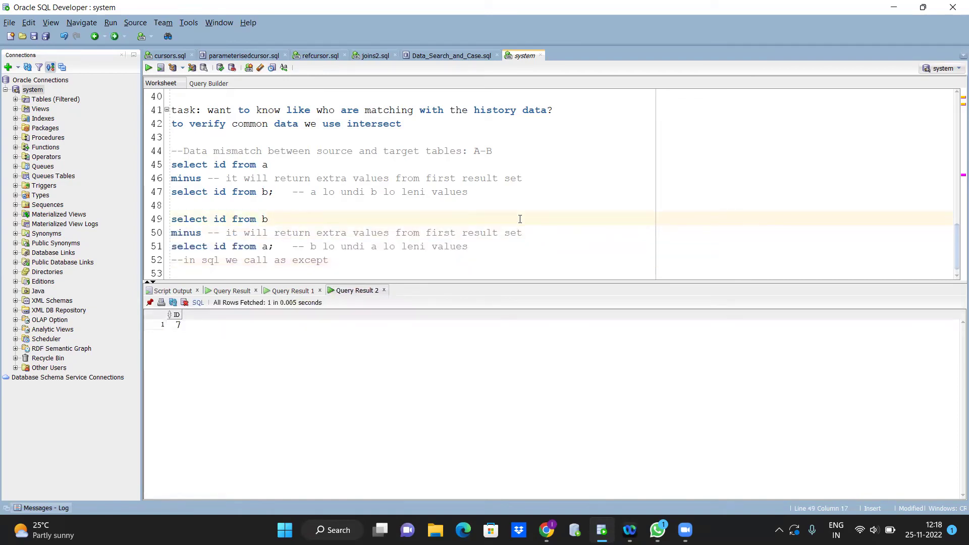
pyautogui.click(536, 231)
pyautogui.write(':')
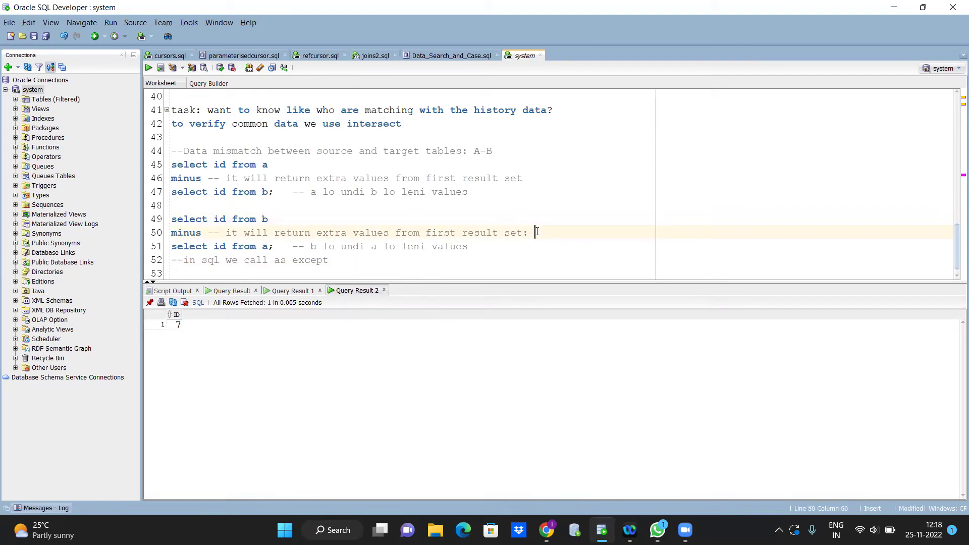
pyautogui.write(' B-A')
# - Copy both MINUS queries on lines 45–51 and add blank lines below the except note
pyautogui.click(172, 165)
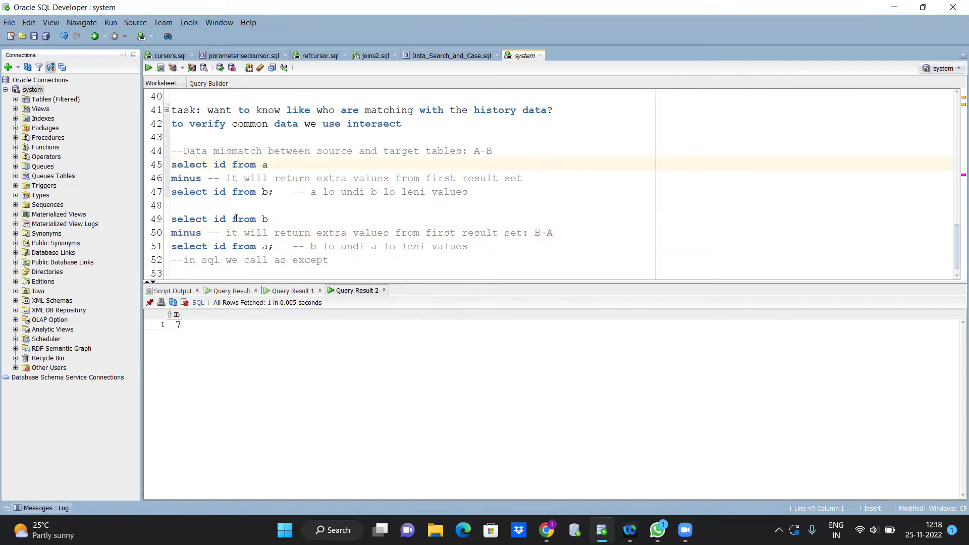
pyautogui.keyDown('shift'); pyautogui.click(278, 247); pyautogui.keyUp('shift')
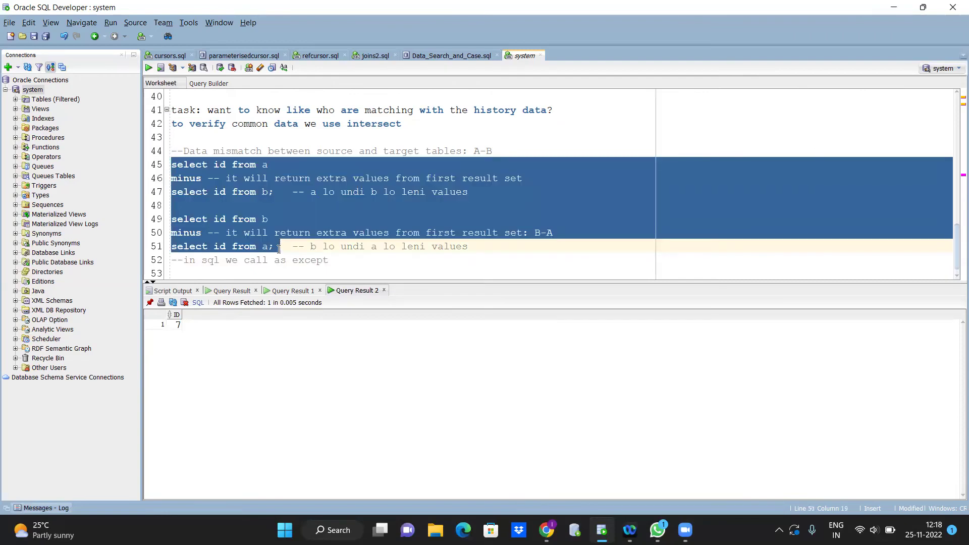
pyautogui.click(366, 262)
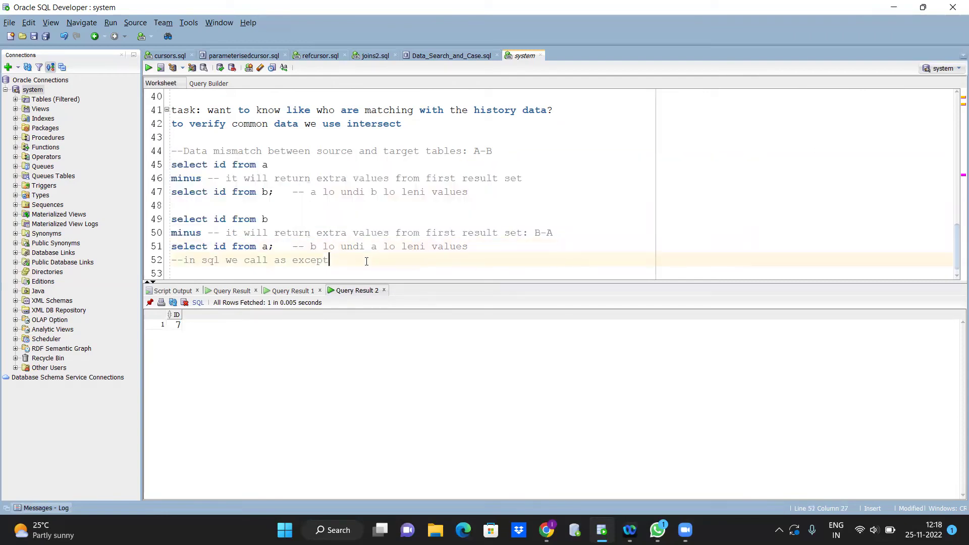
pyautogui.press('Return')
pyautogui.press('Return')
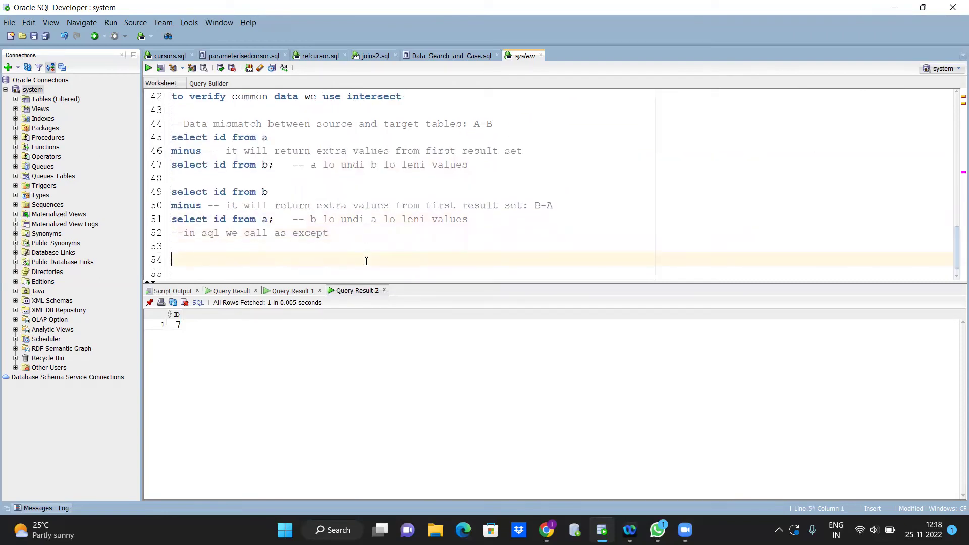
pyautogui.write('---------------------------------------')
# - Paste the A-B and B-A queries below the separator, join them with union, and run
pyautogui.press('Return')
pyautogui.press('Return')
pyautogui.write('select id from a minus -- it will return extra values from first result set select id from b;   -- a lo undi b lo leni values  select id from b minus -- it will return extra values from first result set: B-A select id from a;')
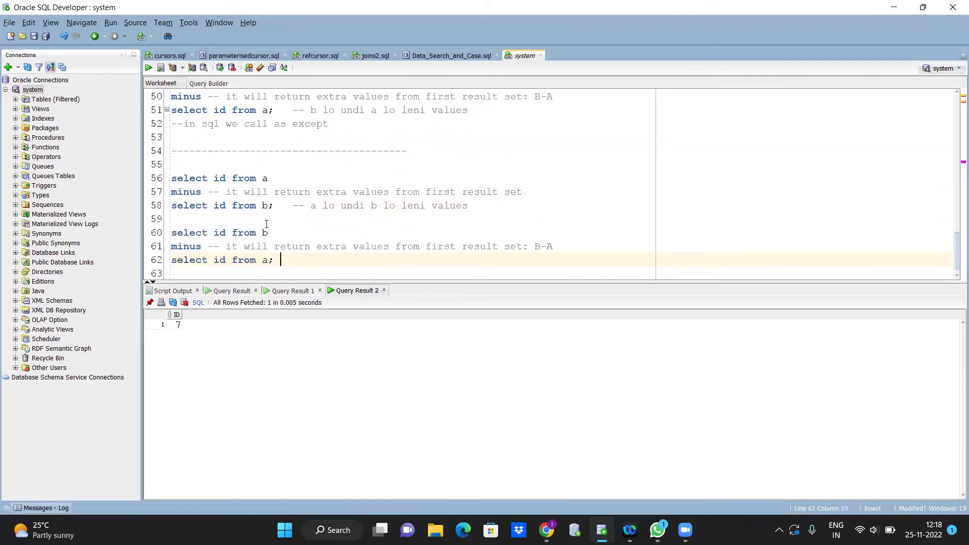
pyautogui.click(274, 206)
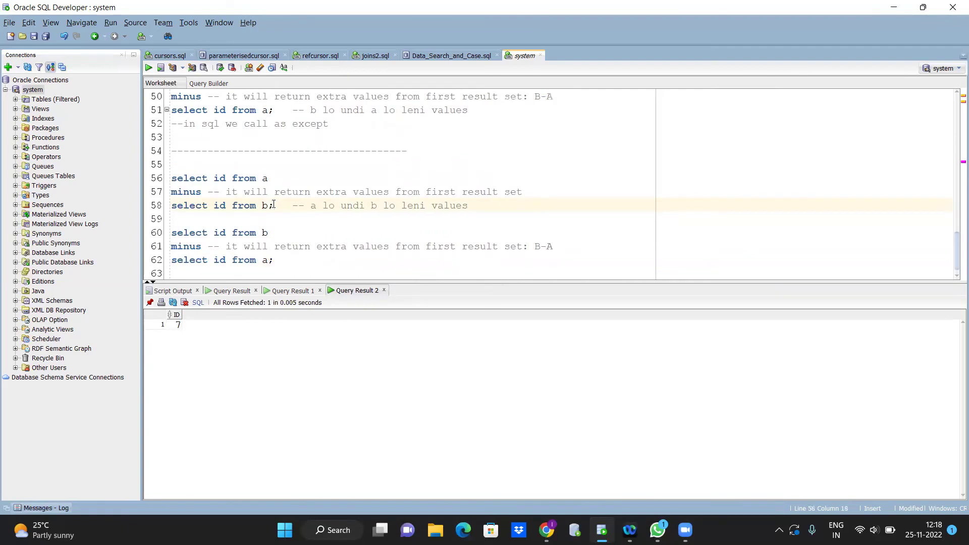
pyautogui.press('BackSpace')
pyautogui.press('Down')
pyautogui.write('u')
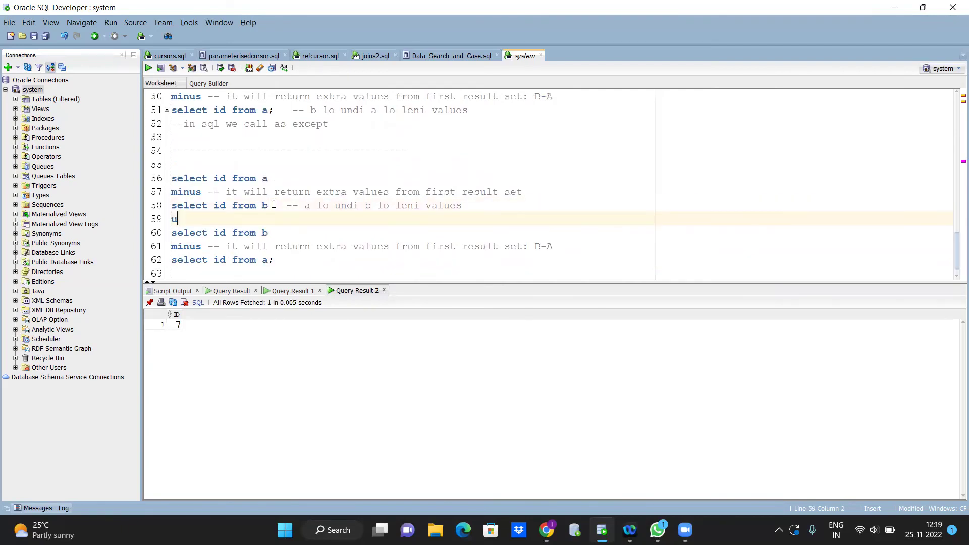
pyautogui.write('nion')
pyautogui.hotkey('ctrl', 'Return')
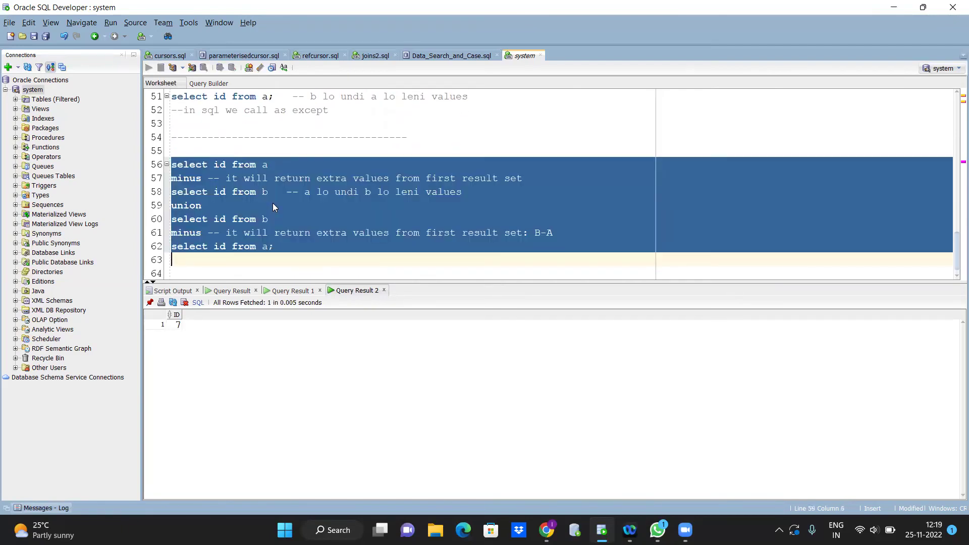
# - Wrap the A-B query in select * from ( ... ) above the union line
pyautogui.click(273, 203)
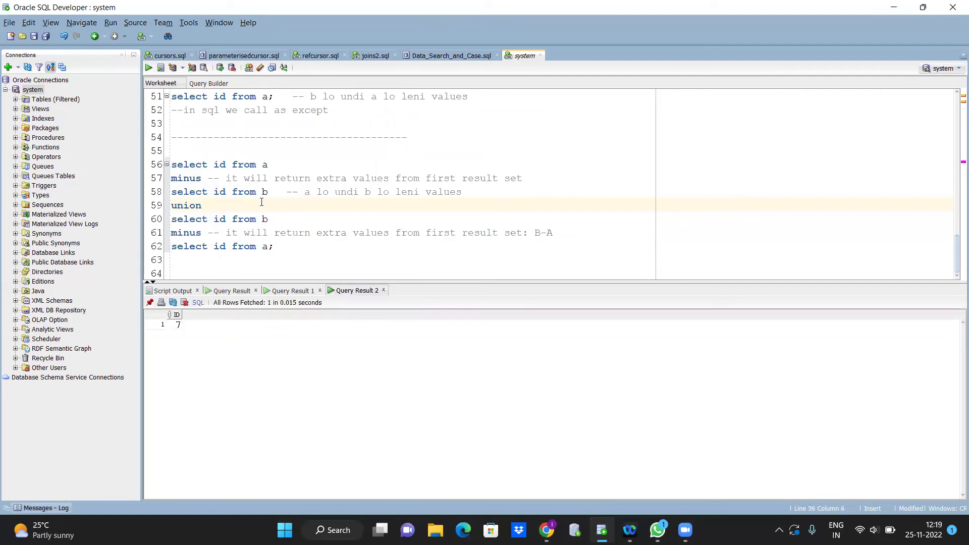
pyautogui.click(172, 165)
pyautogui.press('Return')
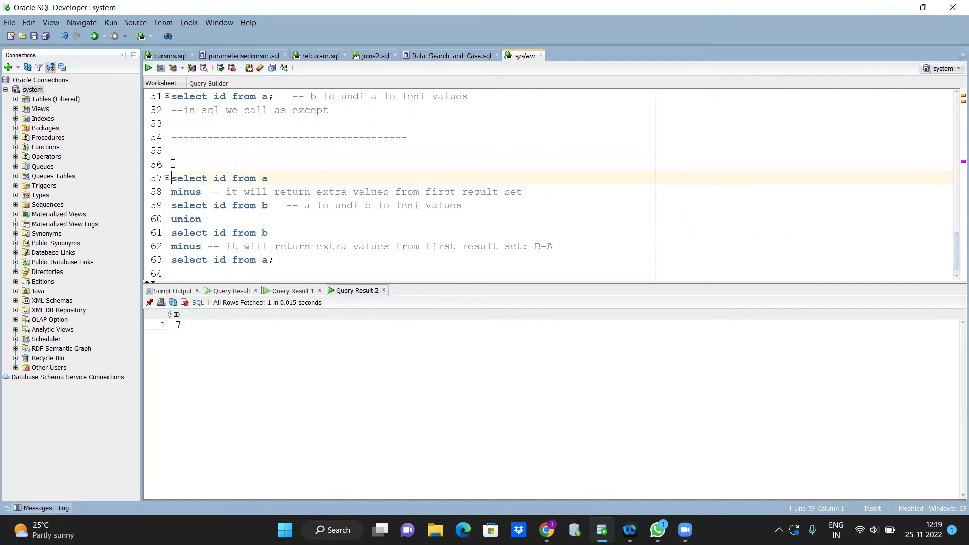
pyautogui.click(173, 163)
pyautogui.write('select *')
pyautogui.write(' from (')
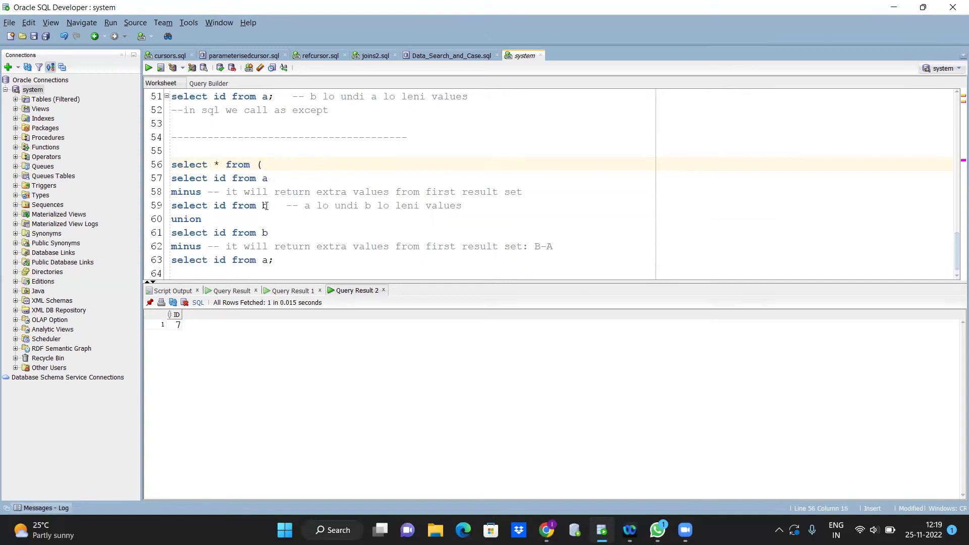
pyautogui.click(269, 206)
pyautogui.press('Down')
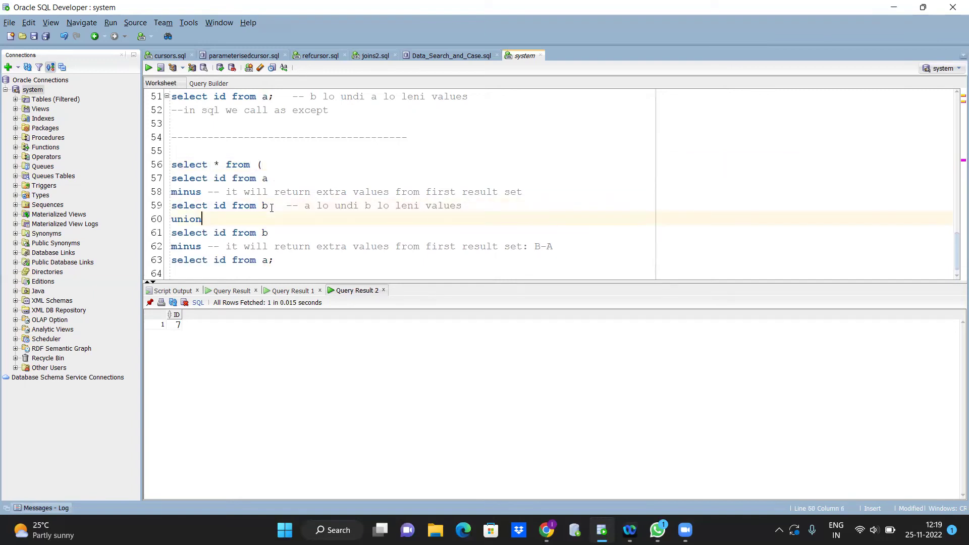
pyautogui.press('Left')
pyautogui.press('Home')
pyautogui.press('Return')
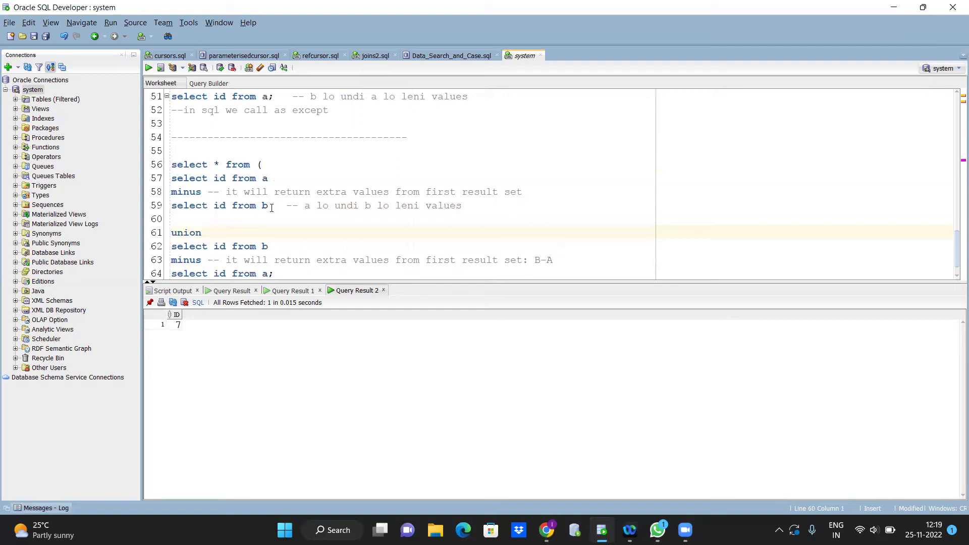
pyautogui.press('Up')
pyautogui.write('(')
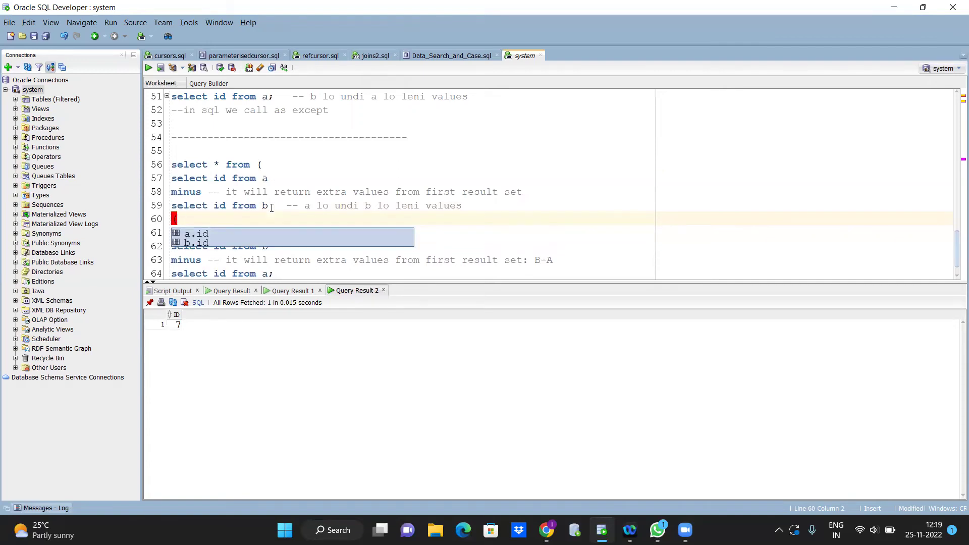
# - Wrap the B-A query in select * from ( ... ), fix the 'selct' typo, and rerun the union
pyautogui.press('BackSpace')
pyautogui.write(')')
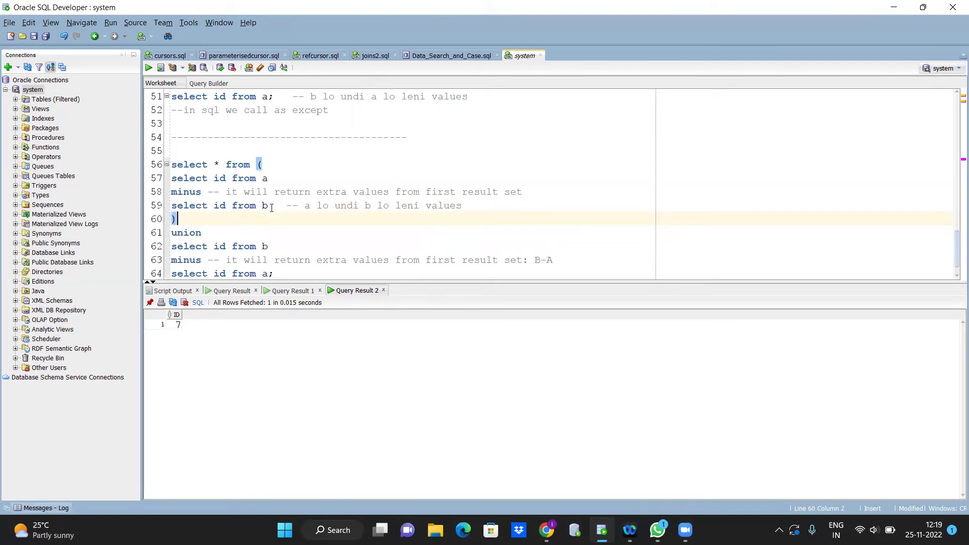
pyautogui.press('Down')
pyautogui.press('Down')
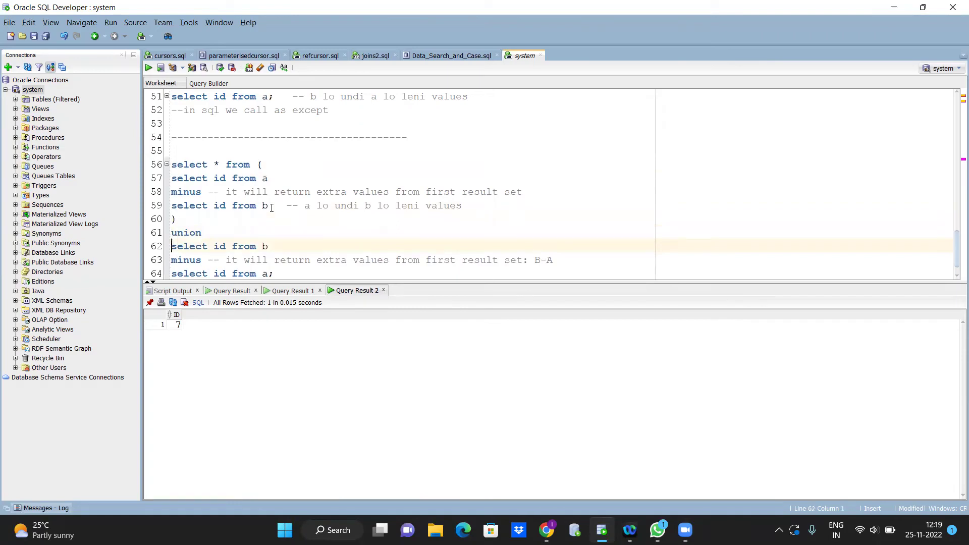
pyautogui.write('selct * from ')
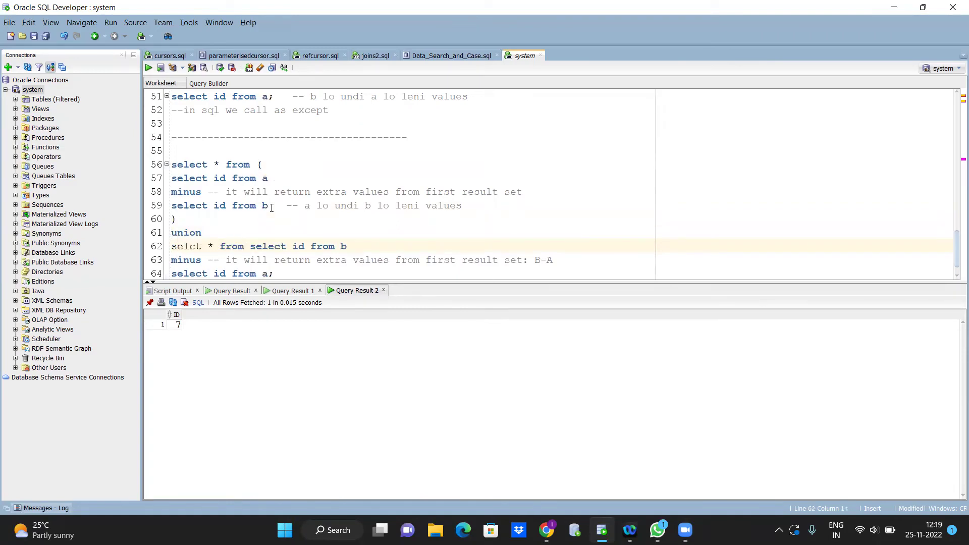
pyautogui.write('(')
pyautogui.press('Return')
pyautogui.press('Up')
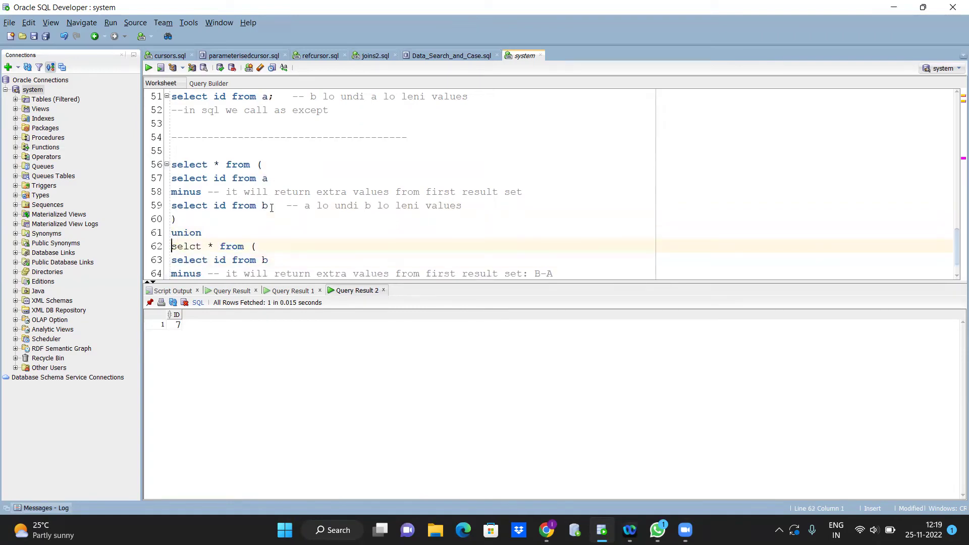
pyautogui.write('e')
pyautogui.press('Down')
pyautogui.press('Down')
pyautogui.press('Down')
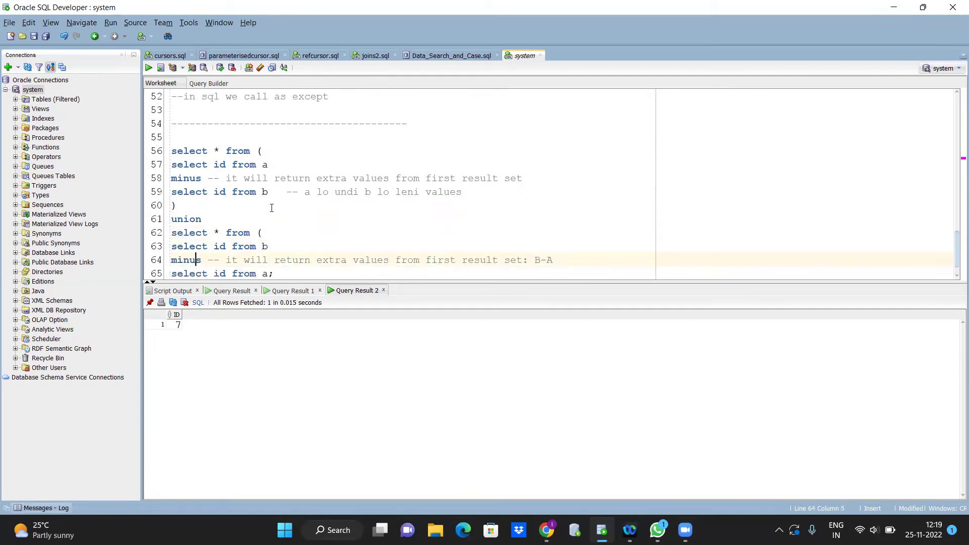
pyautogui.press('End')
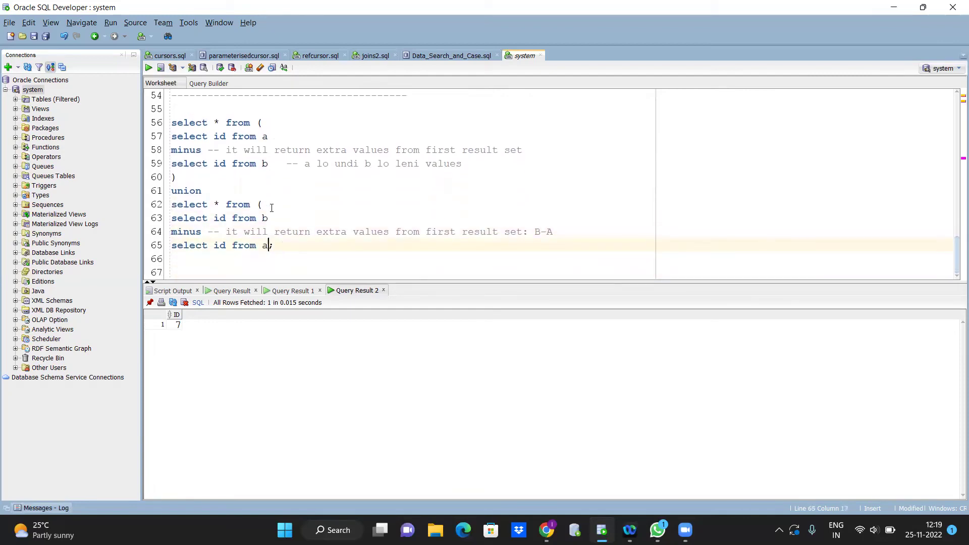
pyautogui.press('Left')
pyautogui.press('Left')
pyautogui.press('Return')
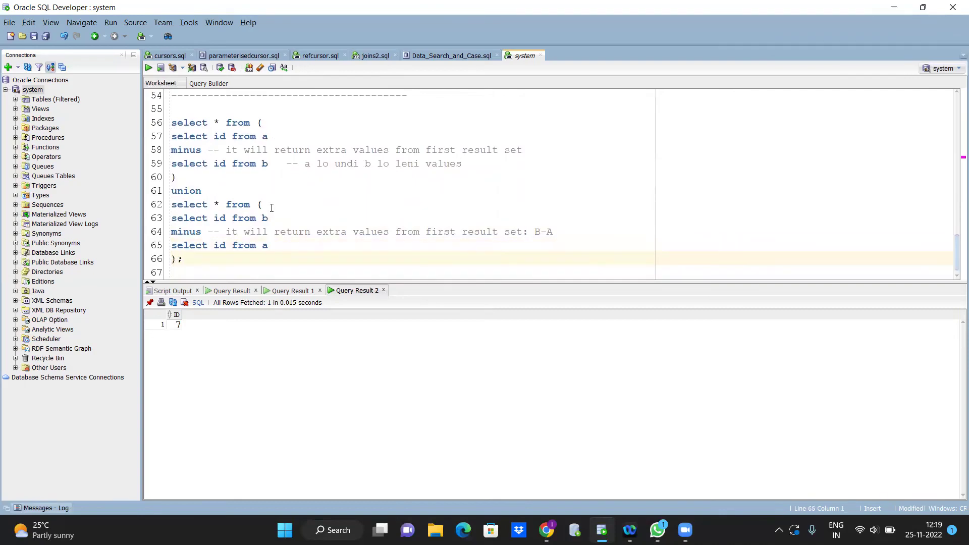
pyautogui.press('Right')
pyautogui.click(219, 220)
pyautogui.hotkey('ctrl', 'Return')
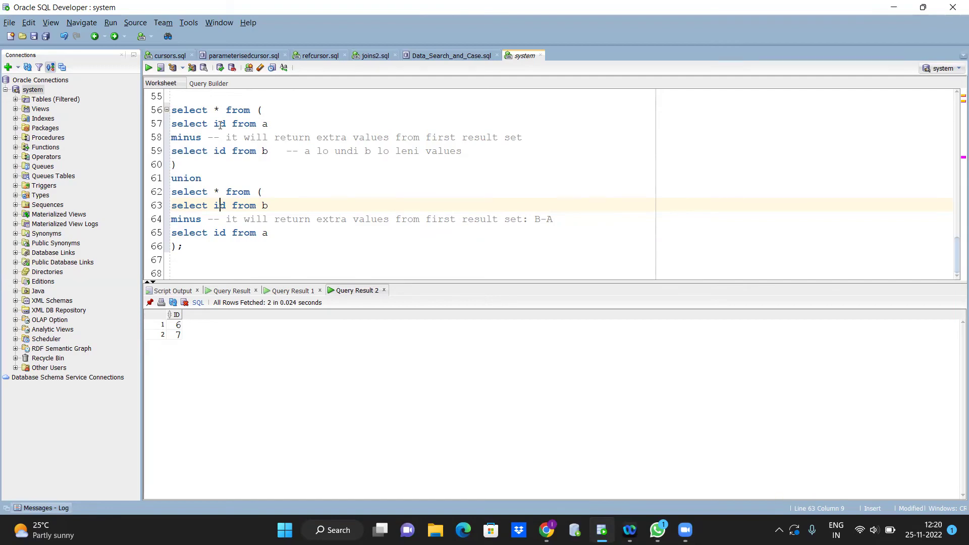
pyautogui.scroll(1, 212, 98)
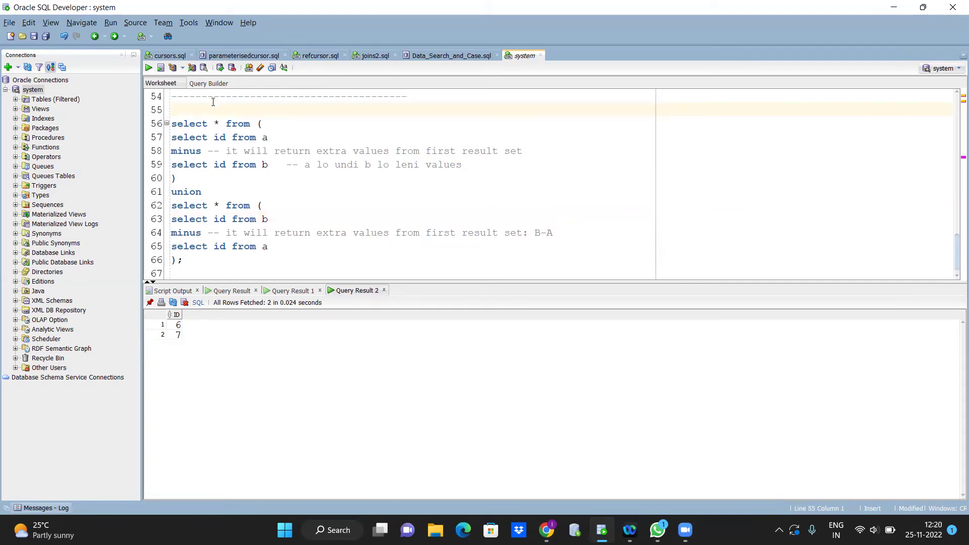
# - Replace the first outer select's * with id, 'Extra in table A' as result
pyautogui.click(215, 123)
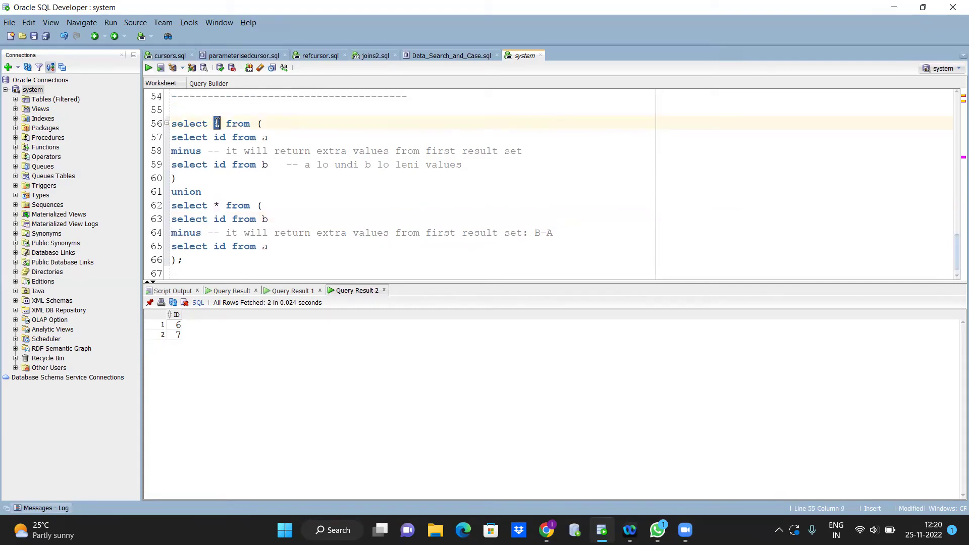
pyautogui.write('id')
pyautogui.write(',')
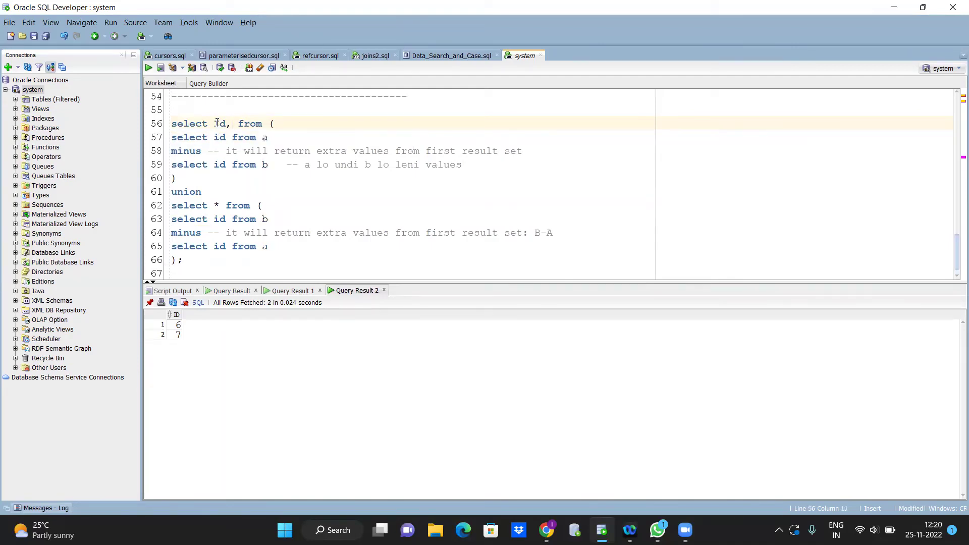
pyautogui.write('Extra')
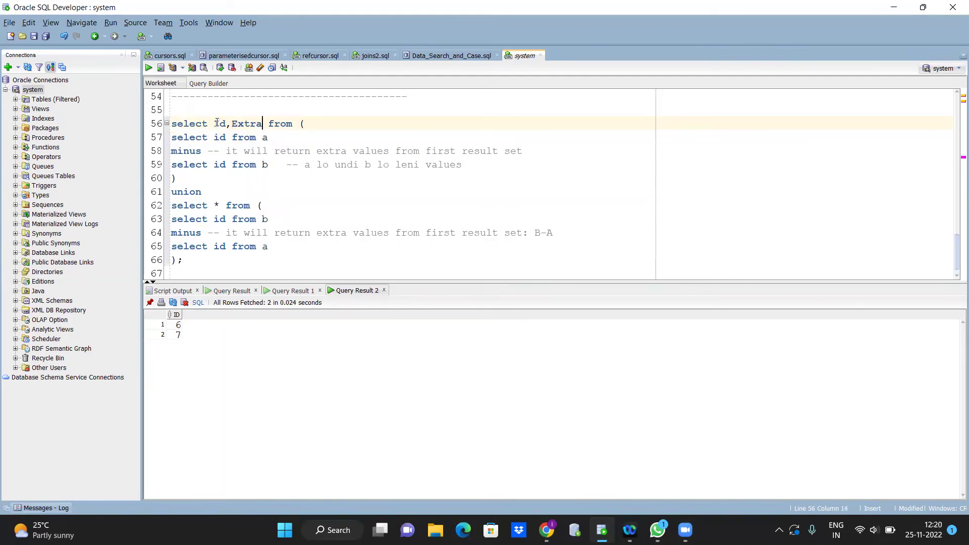
pyautogui.hotkey('ctrl', 'Left')
pyautogui.write("'")
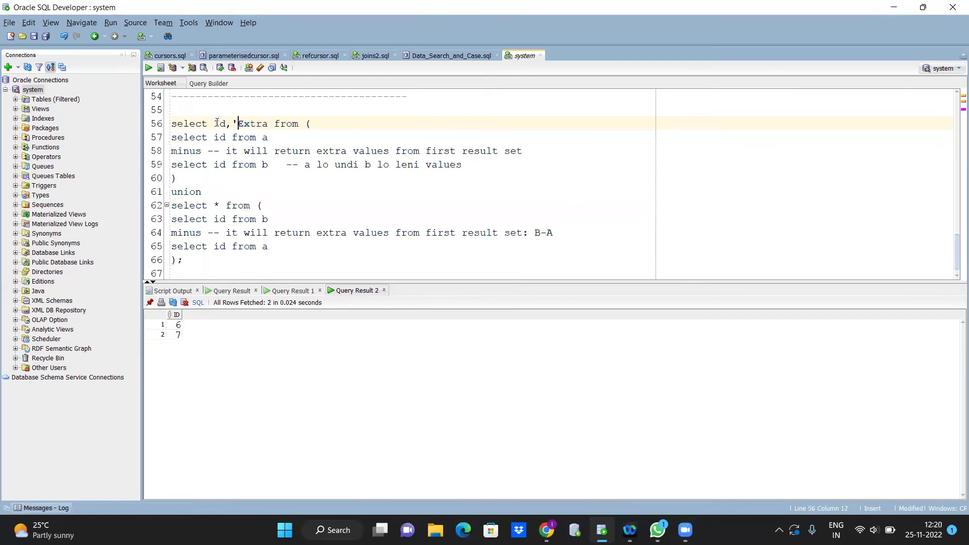
pyautogui.hotkey('ctrl', 'Right')
pyautogui.write('in ')
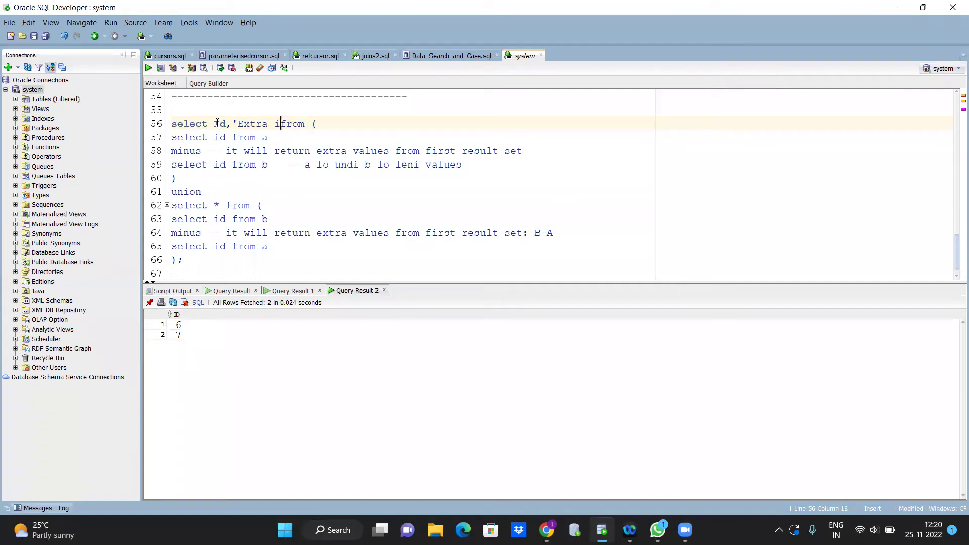
pyautogui.write('table')
pyautogui.write(" A' as ")
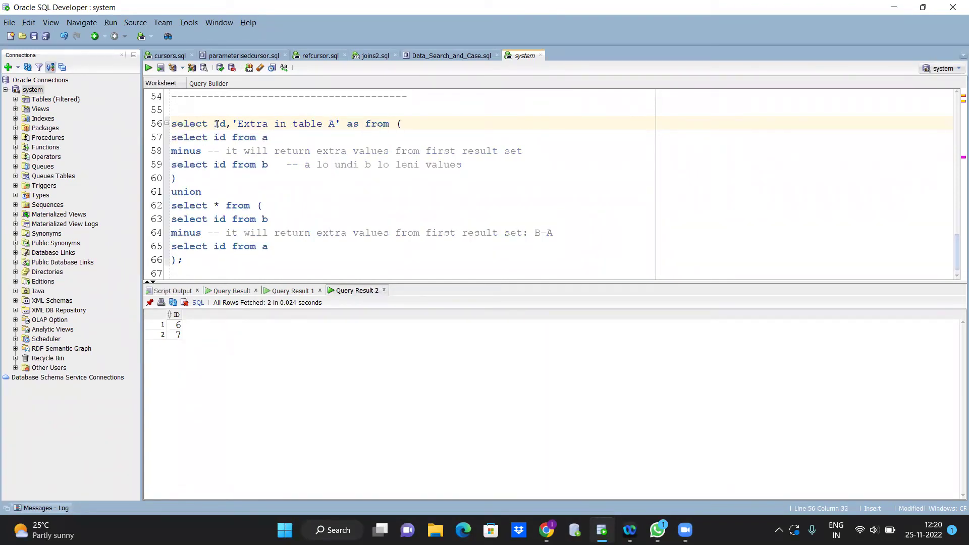
pyautogui.write('resu')
pyautogui.write('lt')
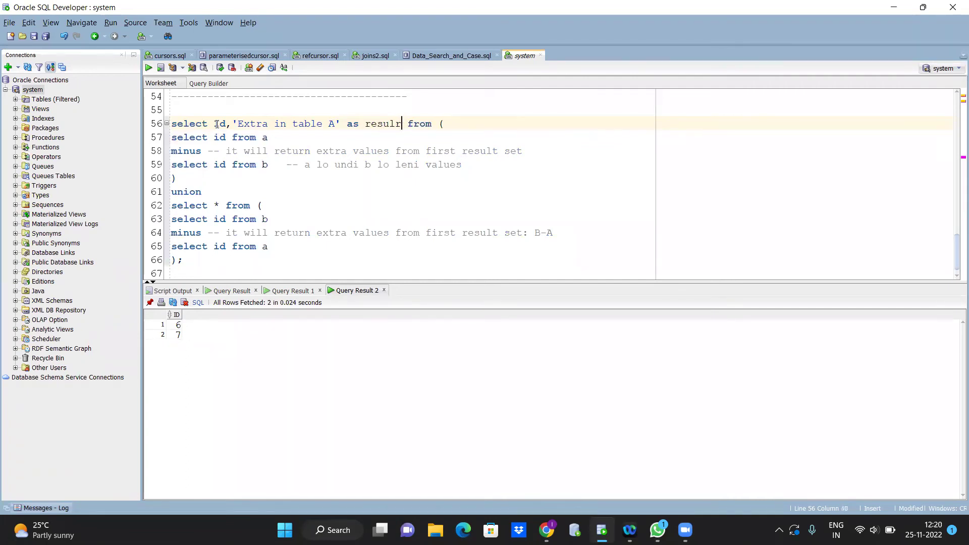
pyautogui.press('BackSpace')
pyautogui.write('t')
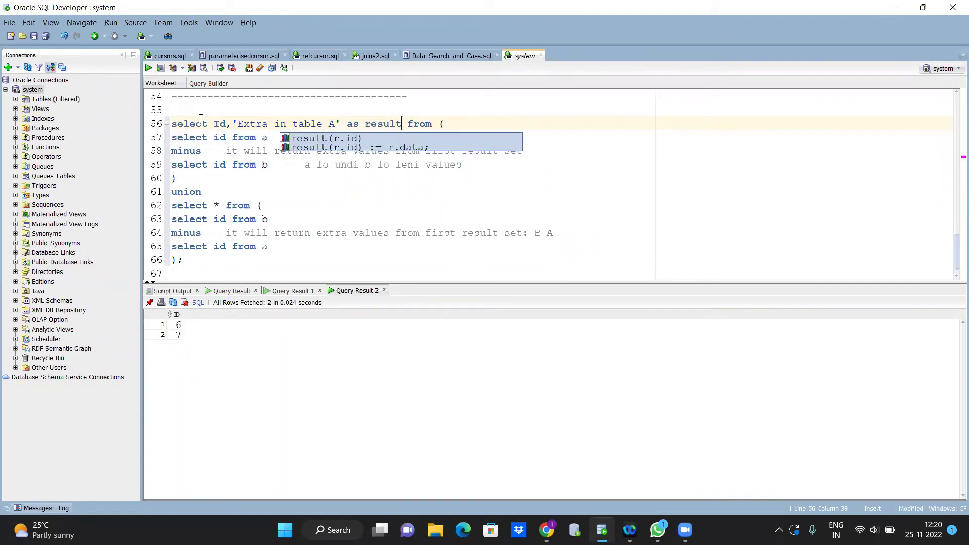
# - Paste the label into the second outer select and change it to 'Extra in table B'
pyautogui.keyDown('shift'); pyautogui.click(232, 124); pyautogui.keyUp('shift')
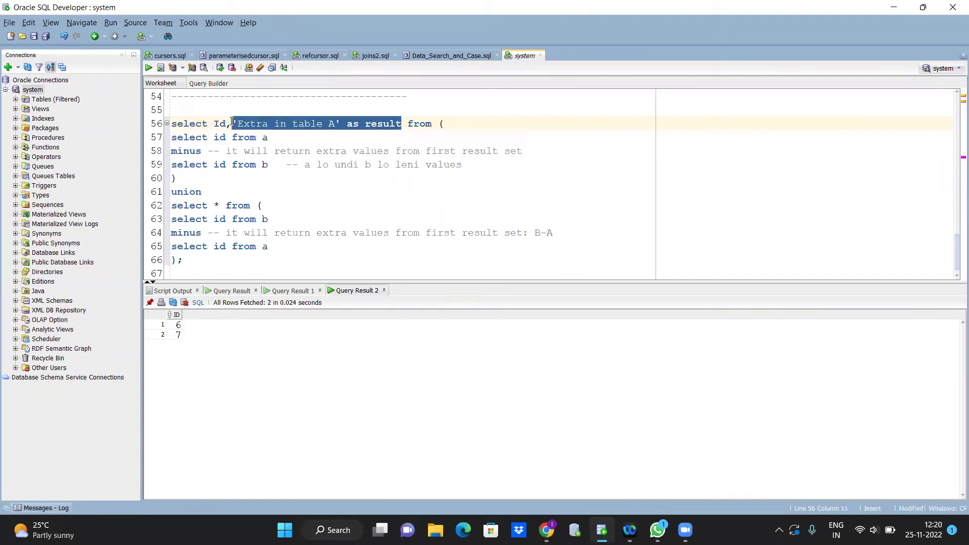
pyautogui.doubleClick(216, 204)
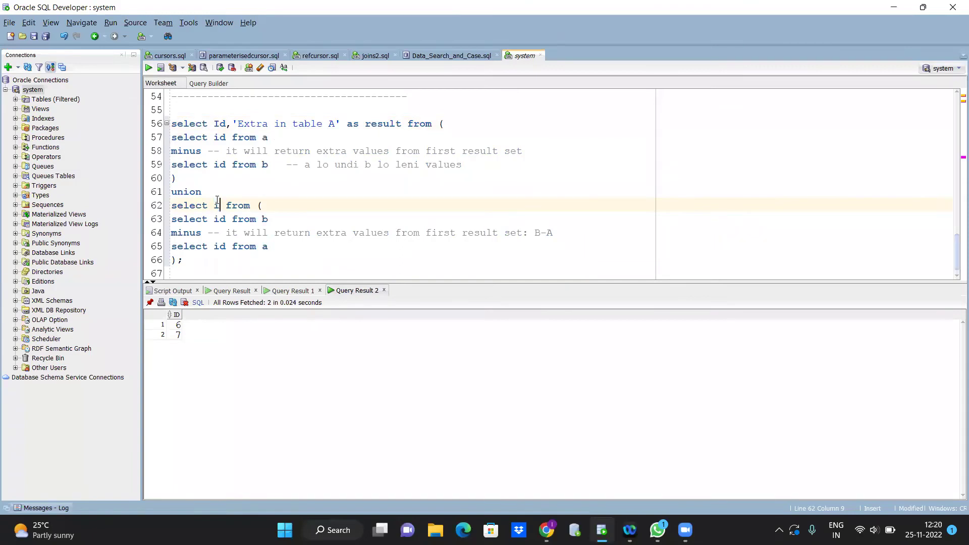
pyautogui.write('Id,')
pyautogui.write("'Extra in table A' as result")
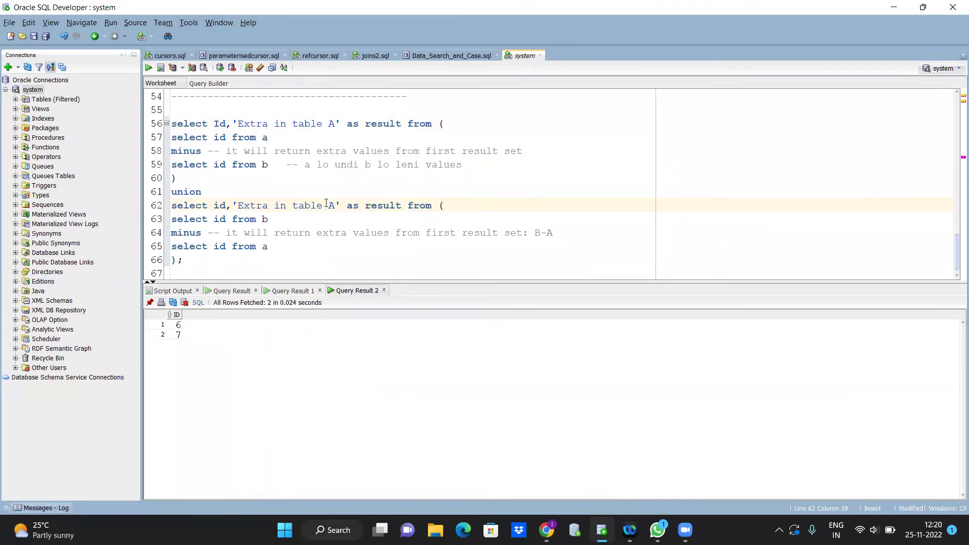
pyautogui.doubleClick(330, 205)
pyautogui.write('B')
pyautogui.hotkey('ctrl', 'a')
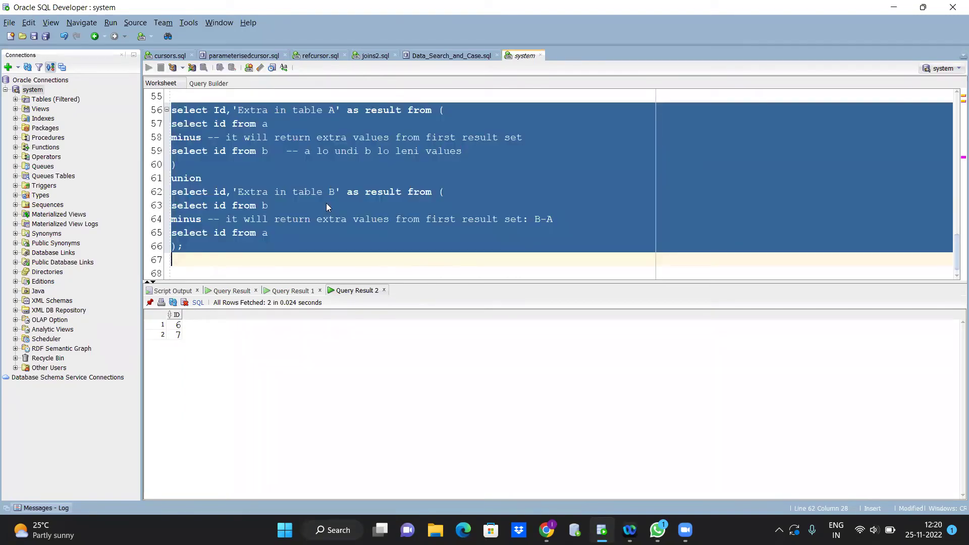
# - Run the labelled union and confirm the results: ID 6 'Extra in table A', ID 7 'Extra in table B'
pyautogui.hotkey('ctrl', 'Return')
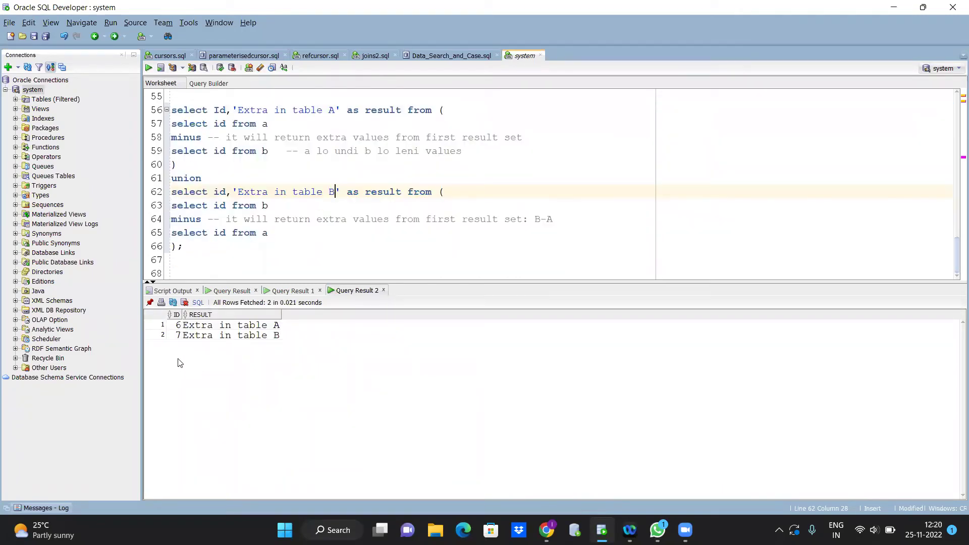
pyautogui.click(174, 328)
pyautogui.click(252, 327)
pyautogui.click(200, 336)
pyautogui.click(220, 338)
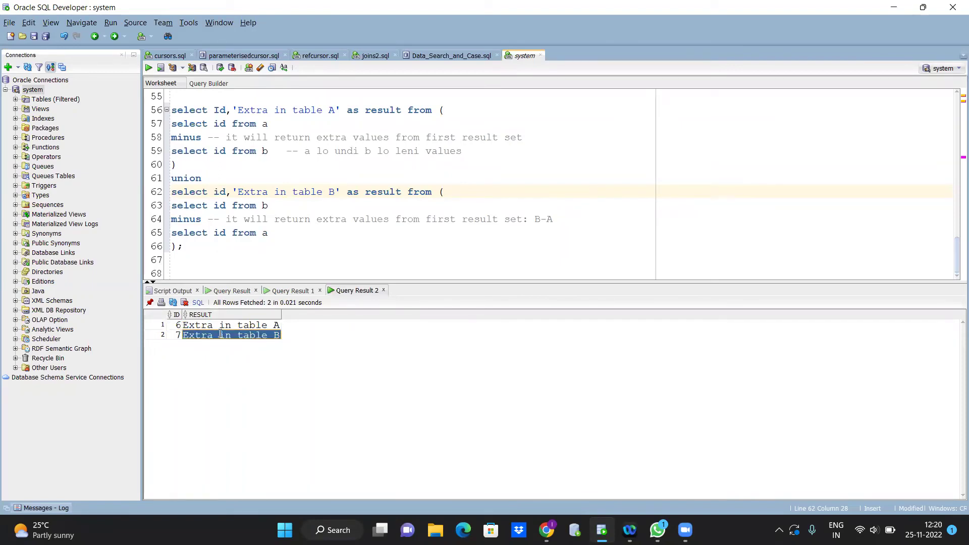
pyautogui.click(231, 219)
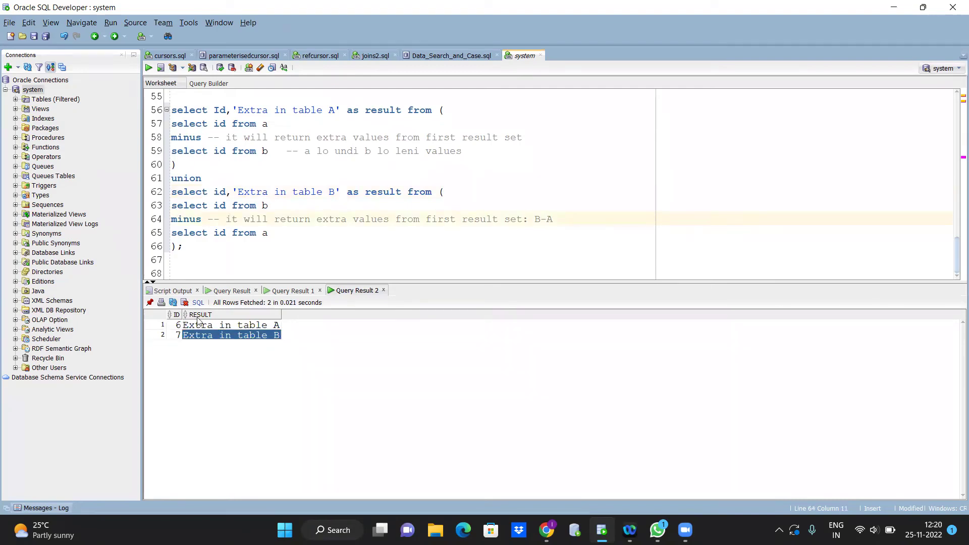
pyautogui.hotkey('ctrl', 's')
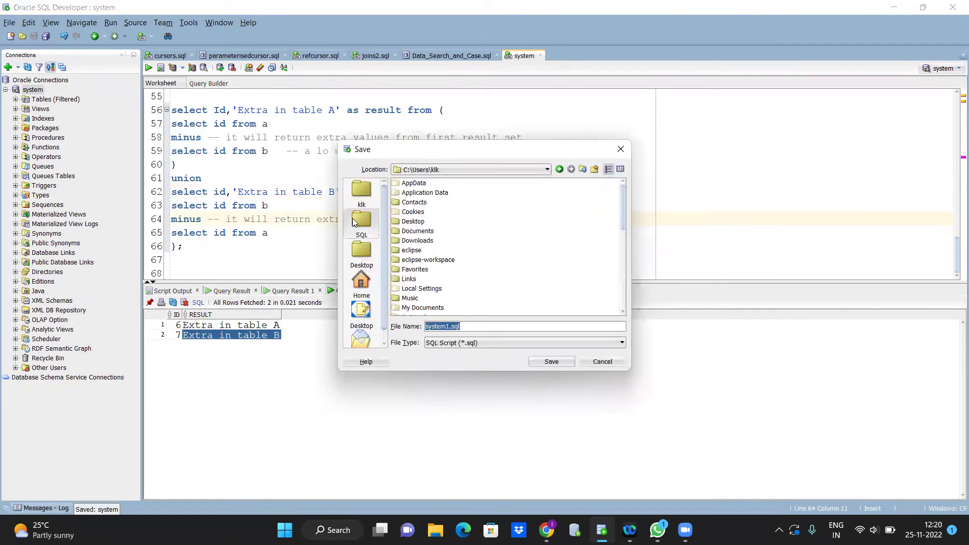
# - Save the worksheet as Set_Operators.sql in the Desktop SQL folder
pyautogui.click(361, 221)
pyautogui.write('Se')
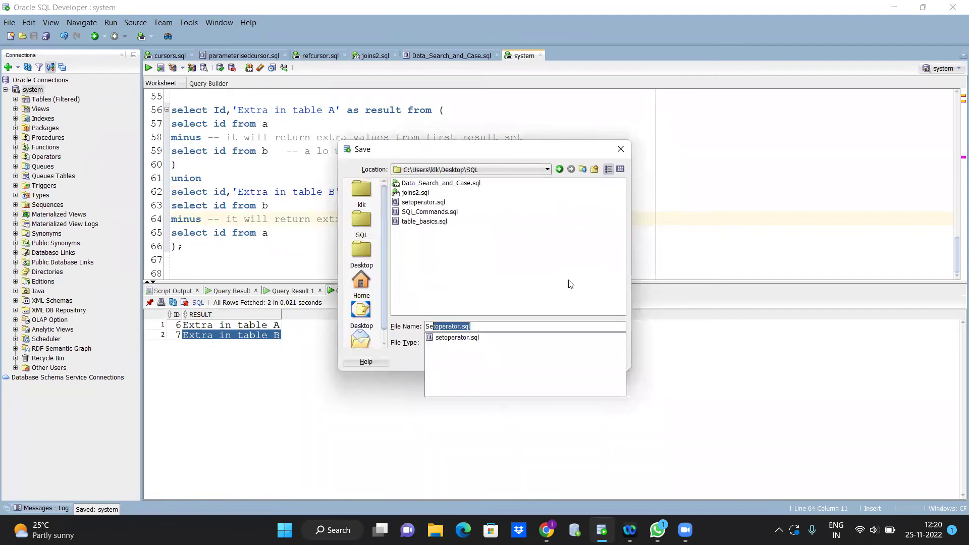
pyautogui.write('t_Operator')
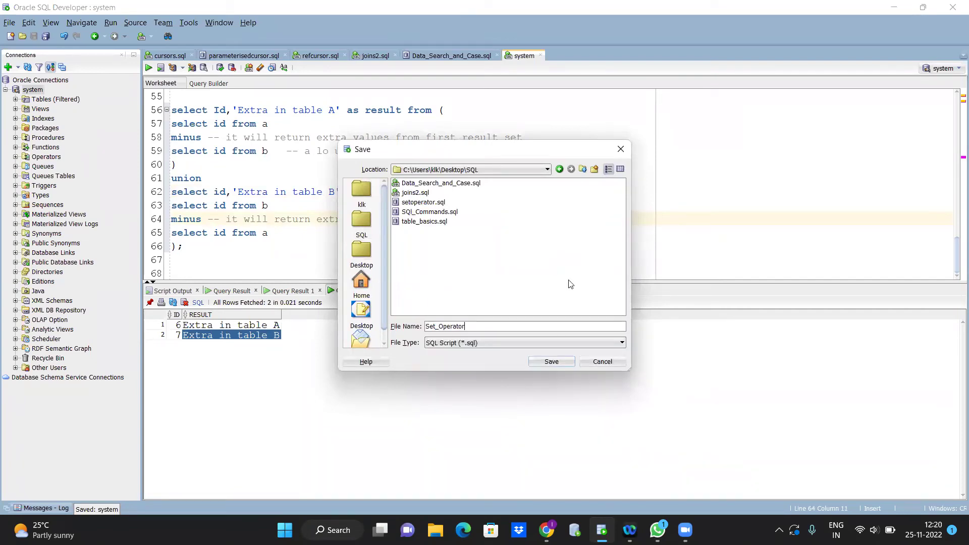
pyautogui.write('s')
pyautogui.press('Return')
pyautogui.click(394, 243)
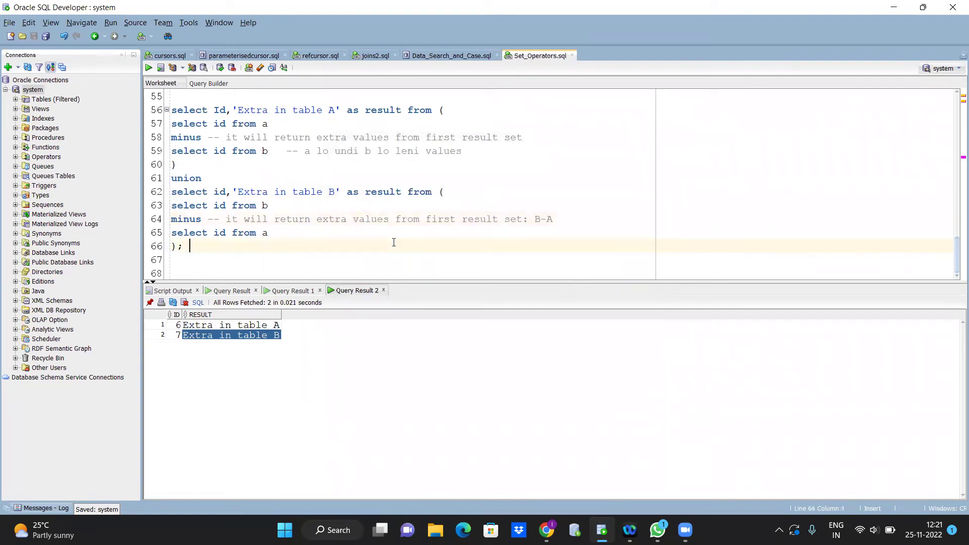